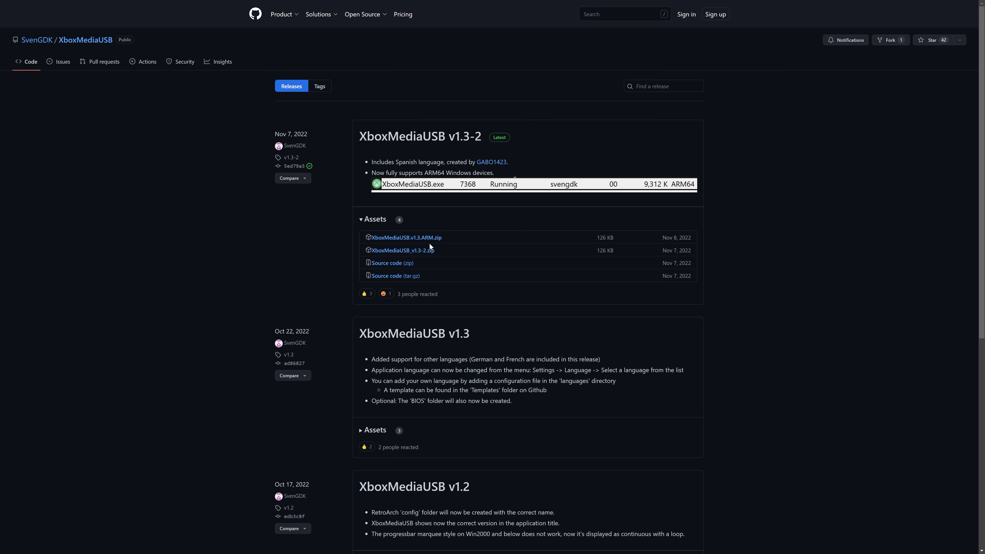
- Download XboxMediaUSB_v1.3-2.zip from the v1.3-2 release assets, then bring up This PC
click(424, 253)
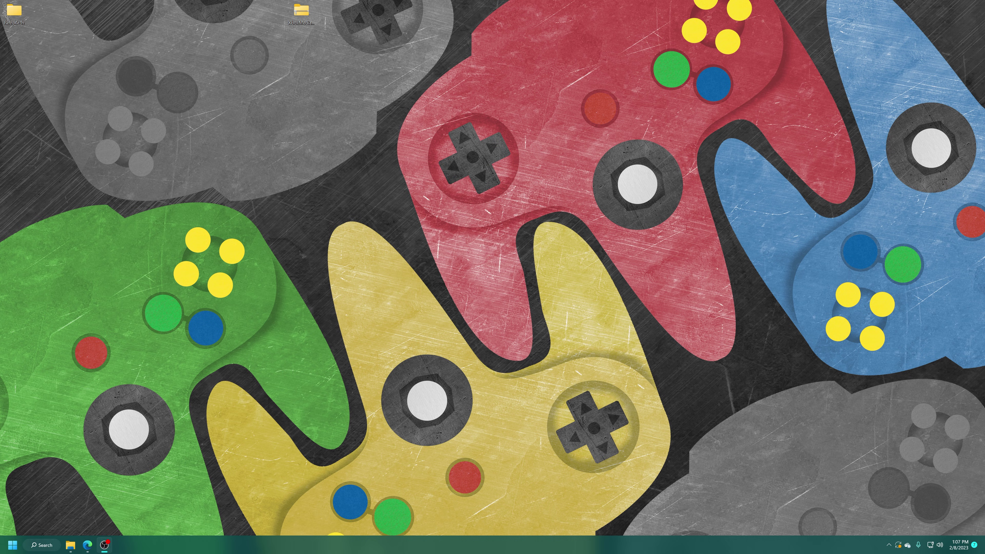
key(super+e)
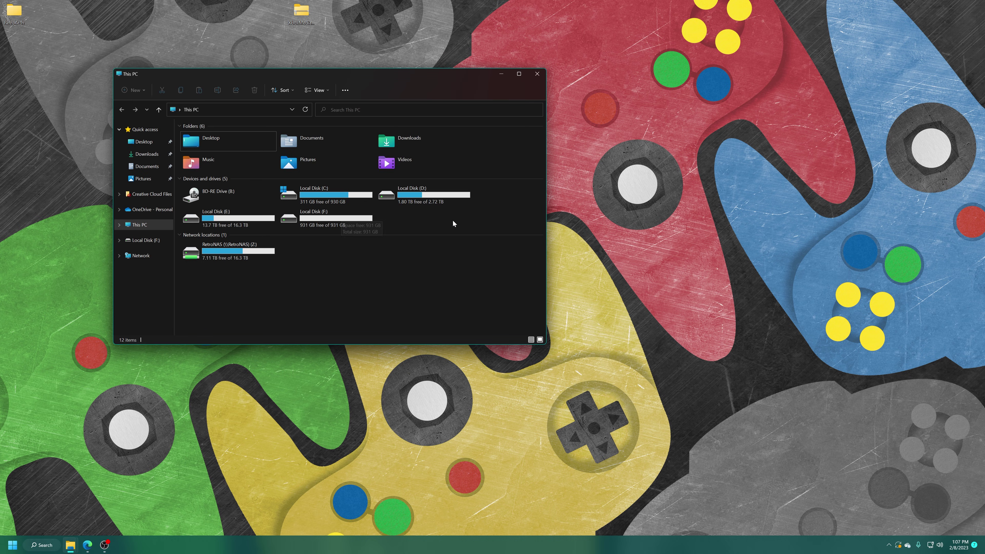
double_click(349, 225)
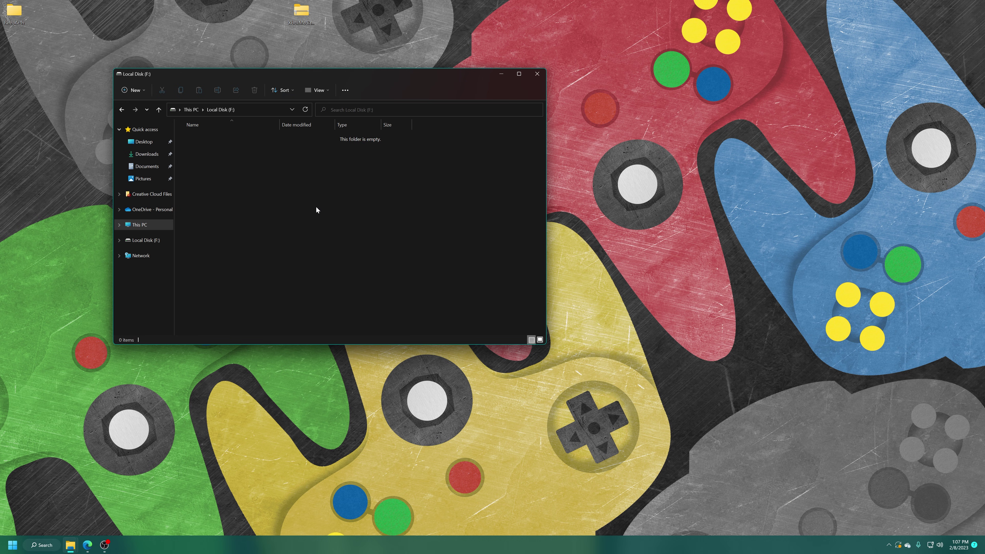
key(alt+Left)
right_click(321, 218)
click(366, 359)
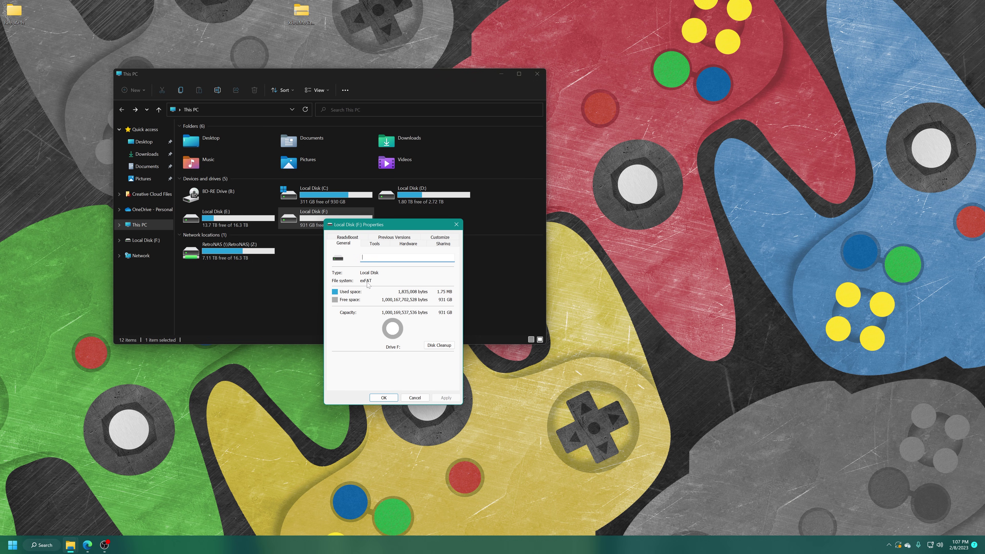
click(384, 397)
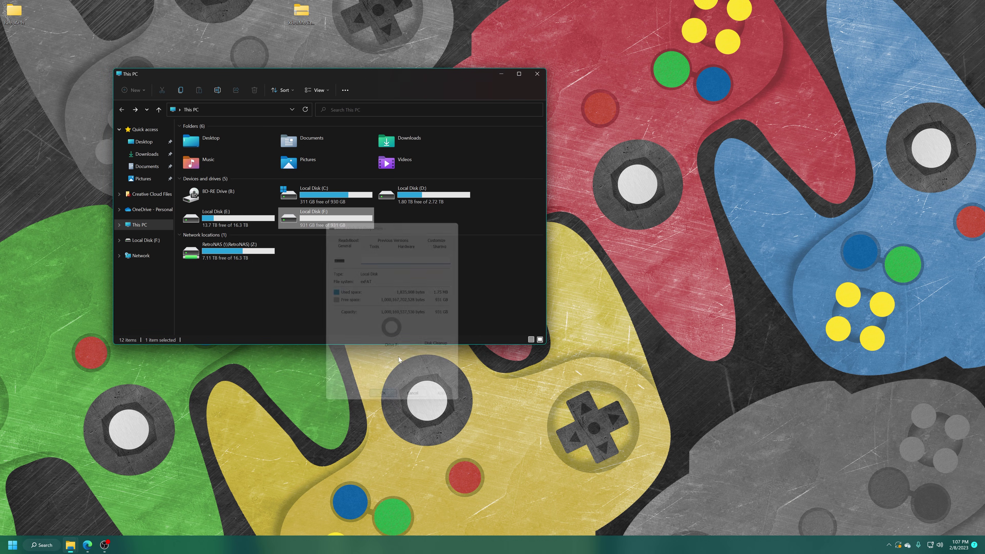
click(445, 216)
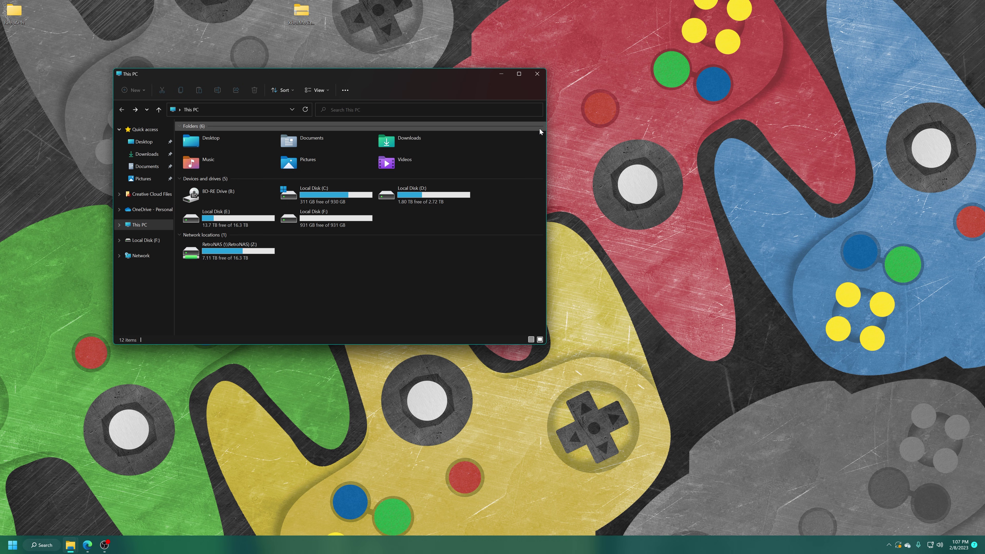
click(531, 76)
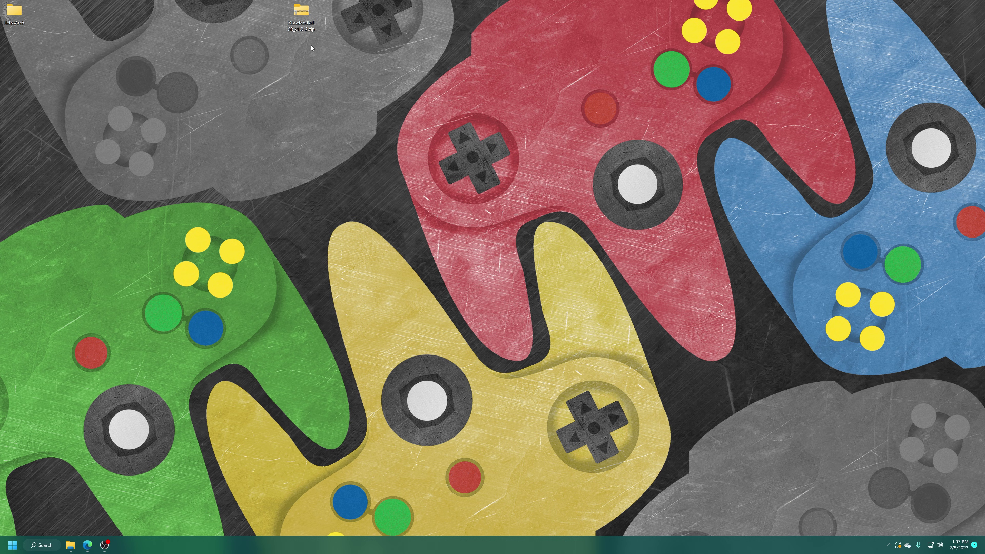
- Extract the zip with 7-Zip into an XboxMediaUSB_v1.3-2 folder
right_click(304, 14)
mouse_move(388, 36)
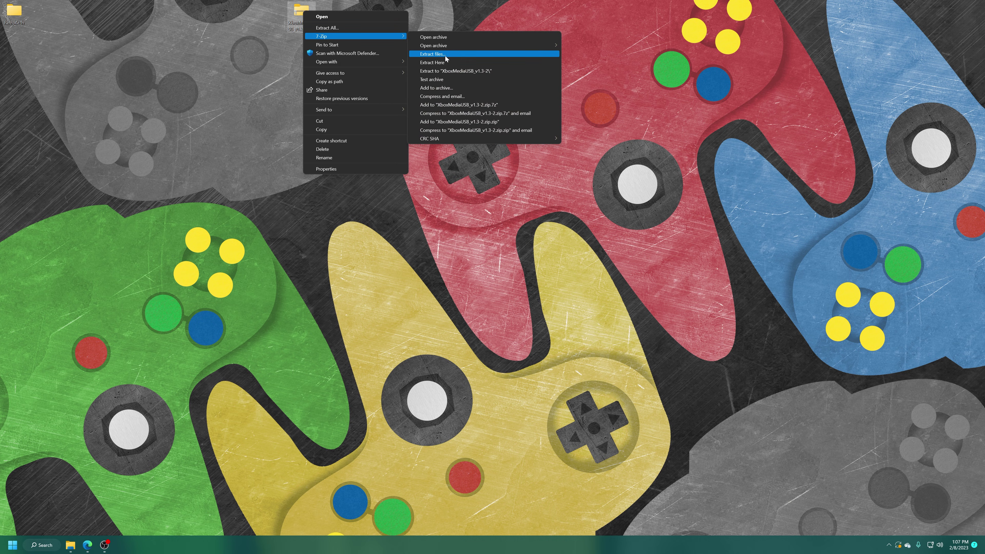
click(467, 72)
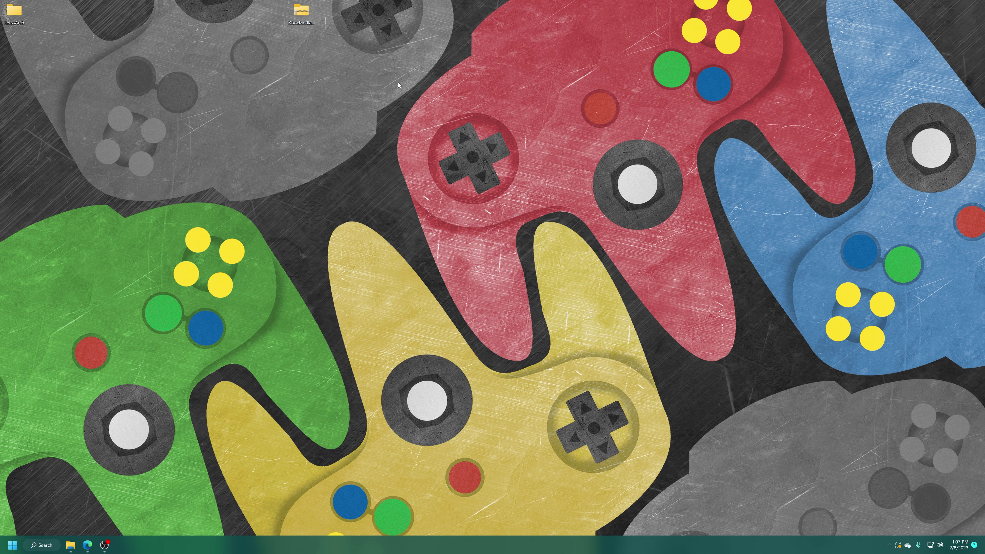
- Run XboxMediaUSB.exe from the extracted XboxMediaUSB subfolder
double_click(14, 47)
double_click(210, 138)
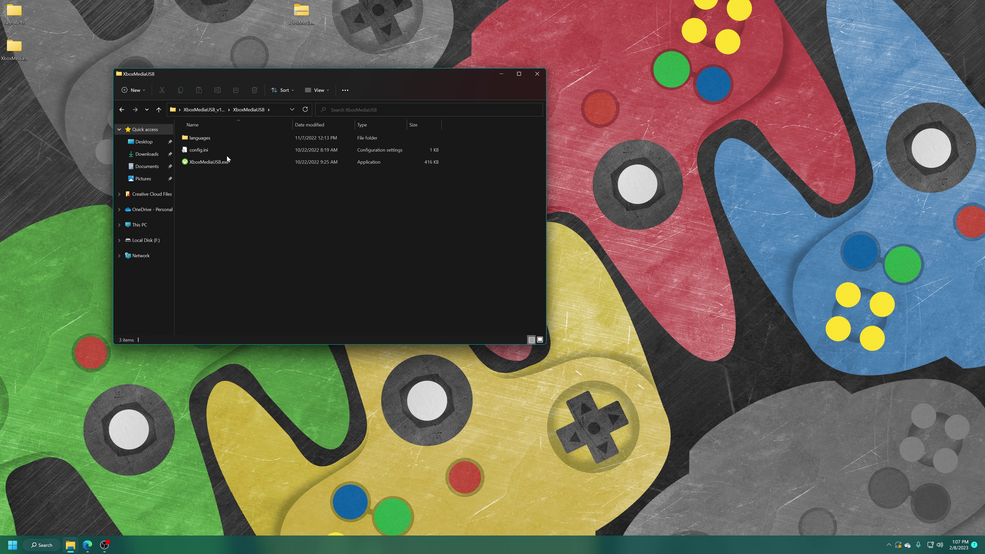
double_click(215, 162)
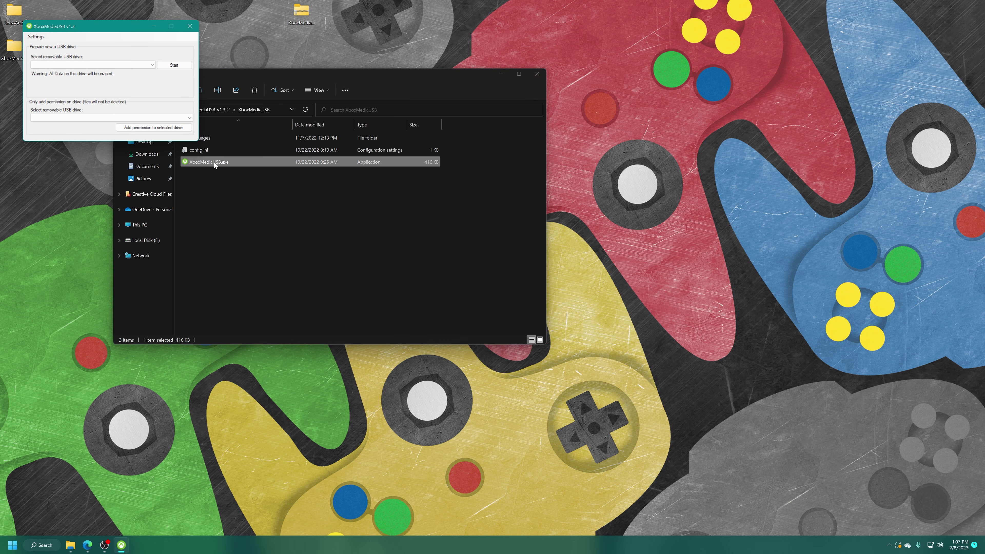
drag(94, 23, 460, 143)
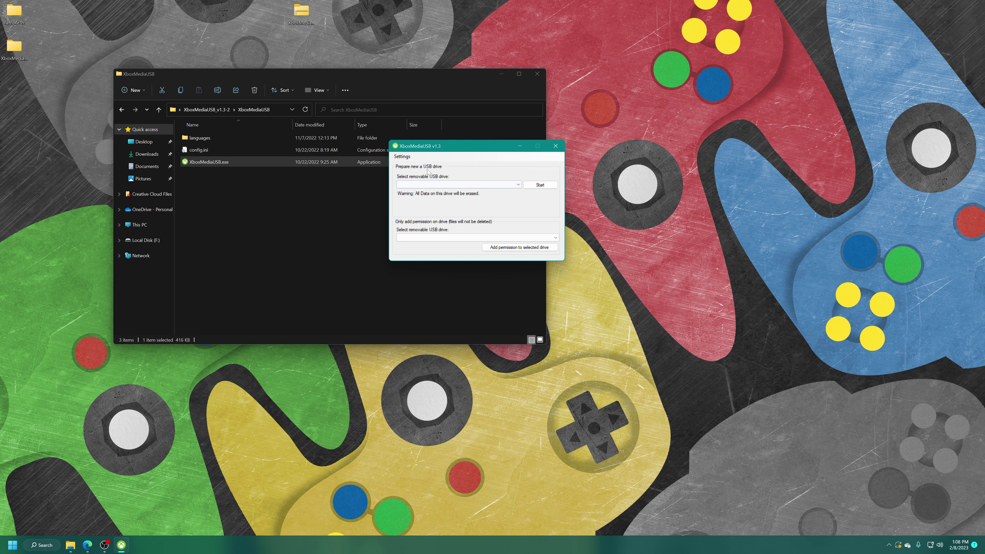
click(406, 159)
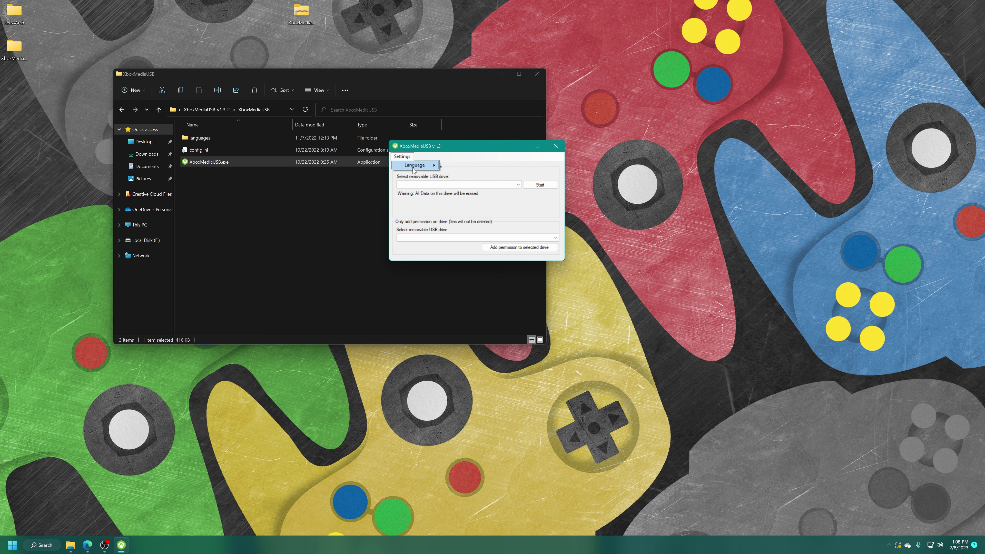
mouse_move(415, 165)
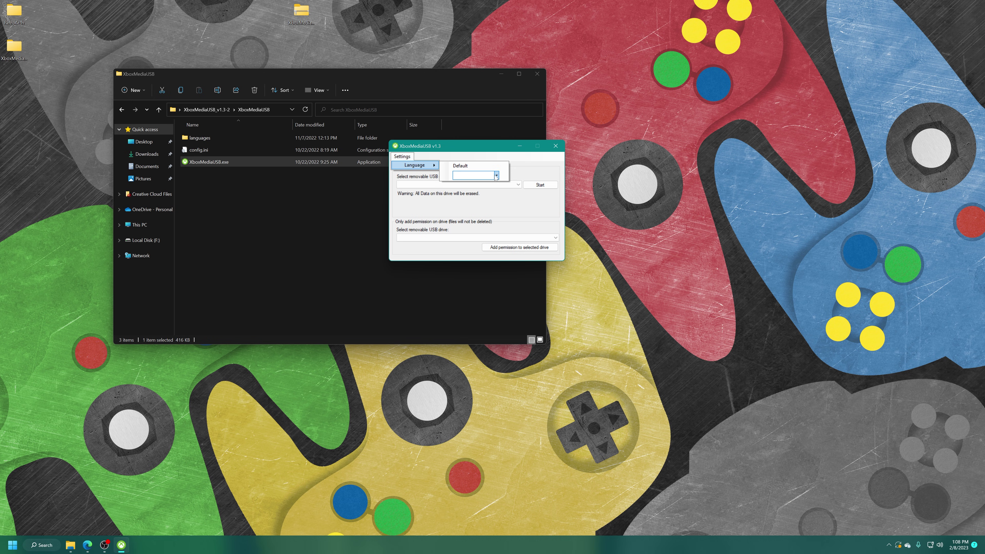
click(496, 175)
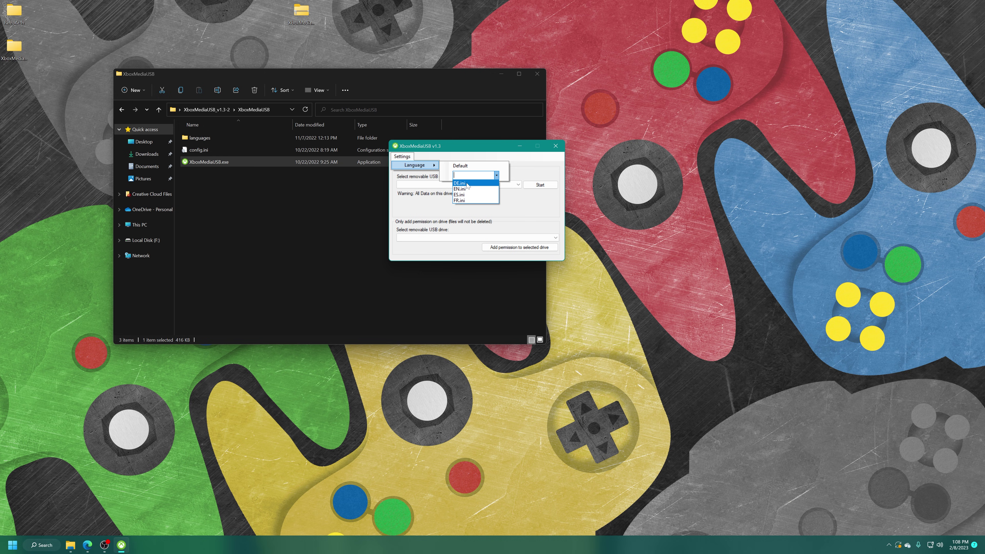
click(465, 157)
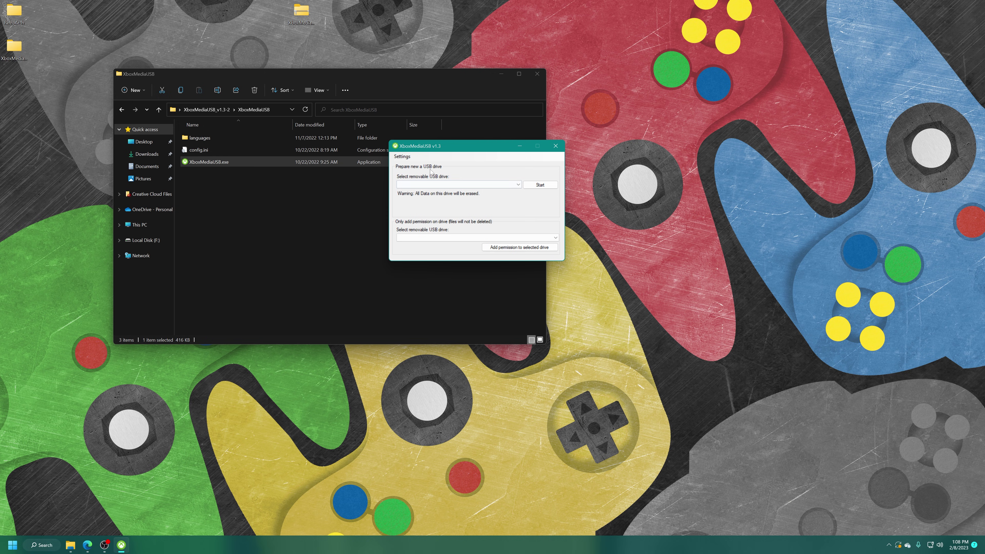
click(518, 185)
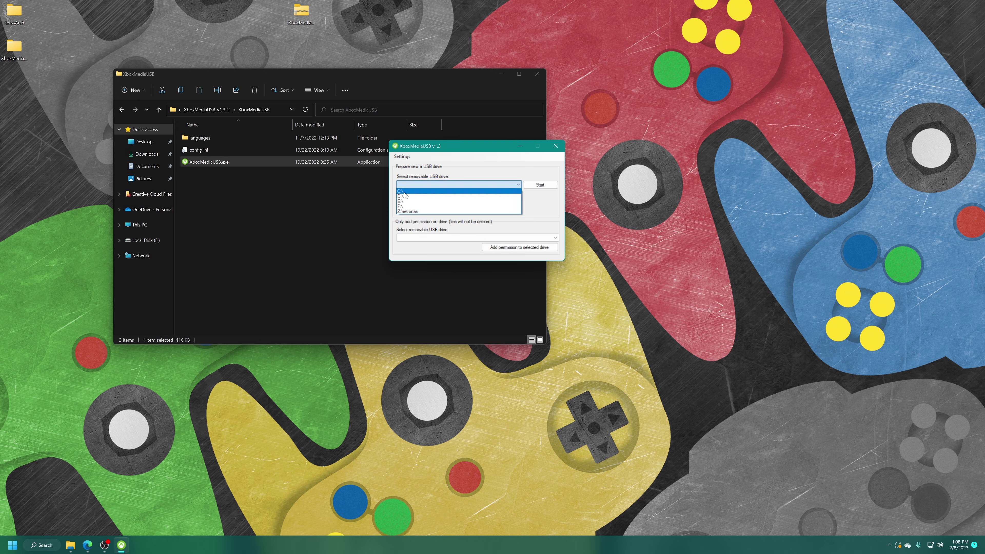
- Choose F:\ as the USB drive, verify it in This PC, and confirm formatting it
click(410, 206)
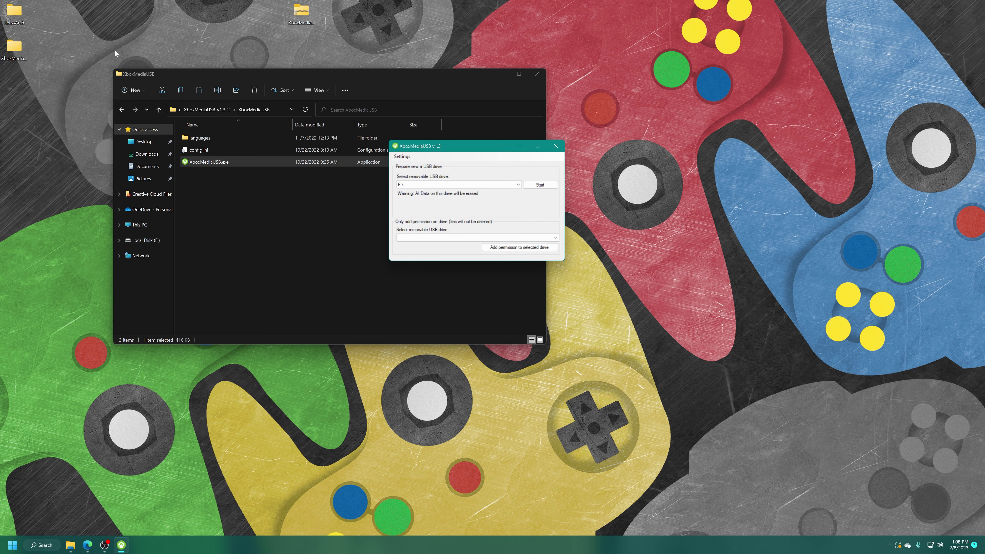
key(super+e)
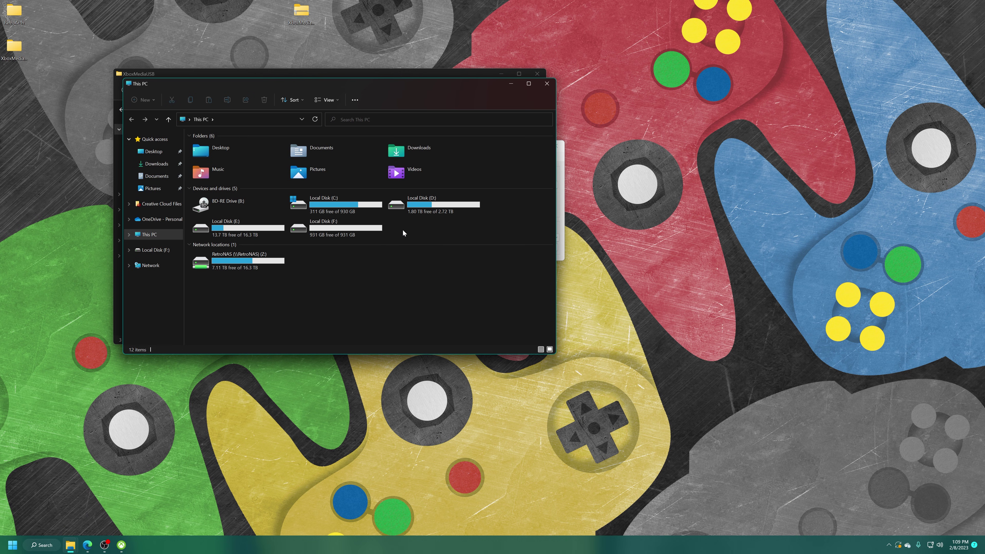
click(332, 225)
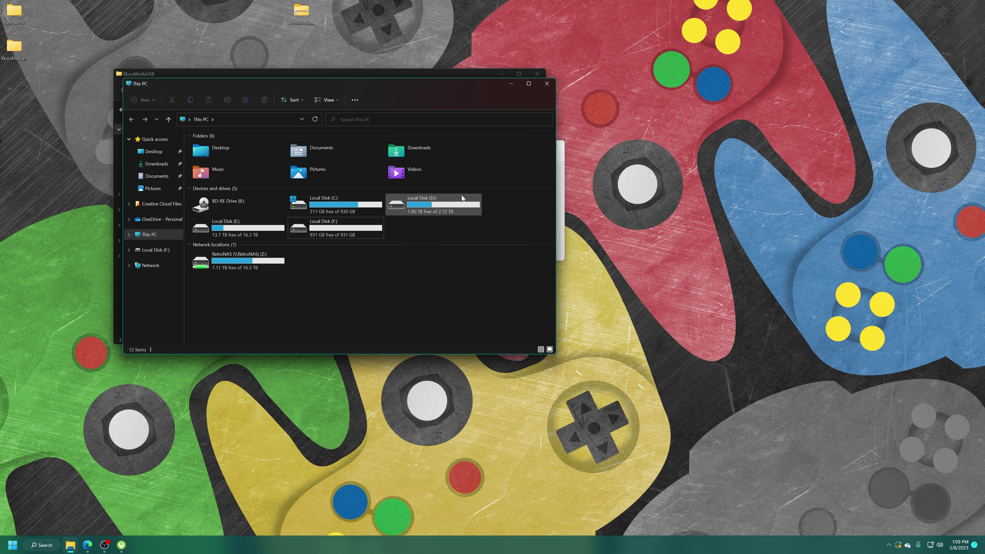
click(547, 83)
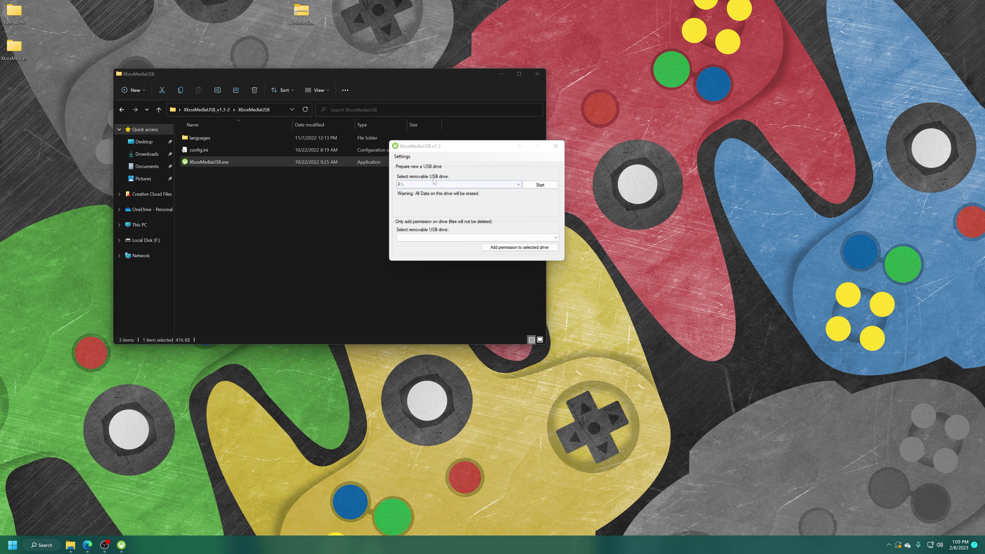
click(541, 185)
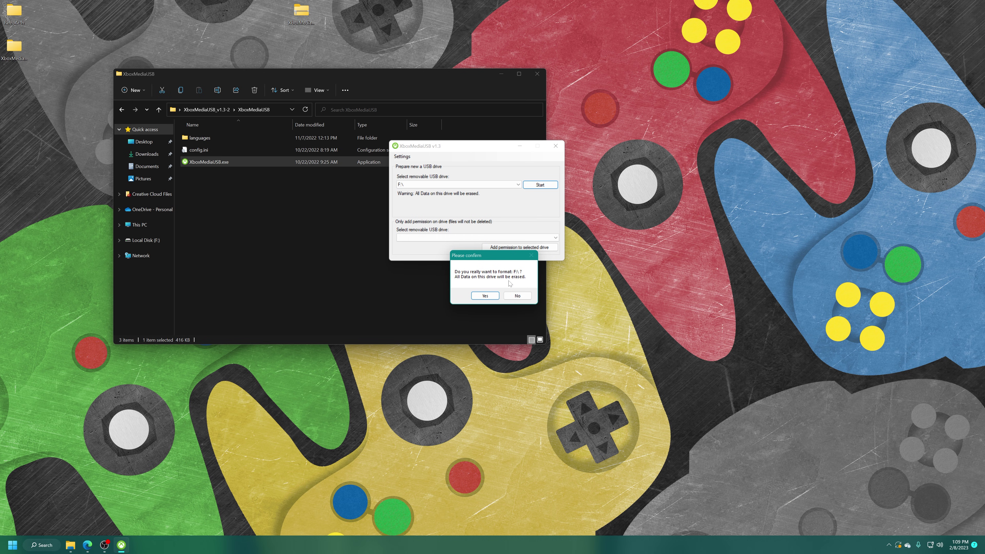
click(484, 296)
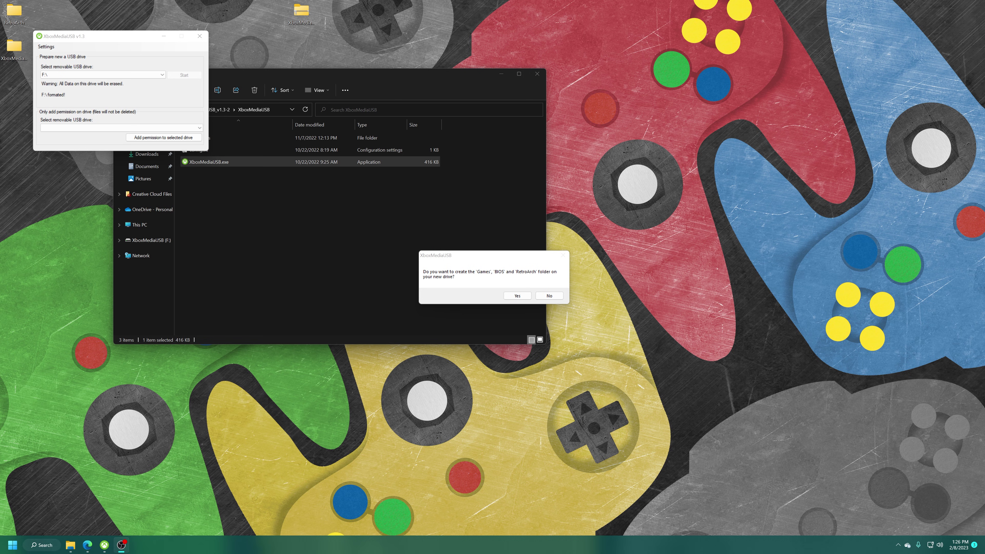
- Accept the prompt to create Games, BIOS and RetroArch folders on F:
click(468, 259)
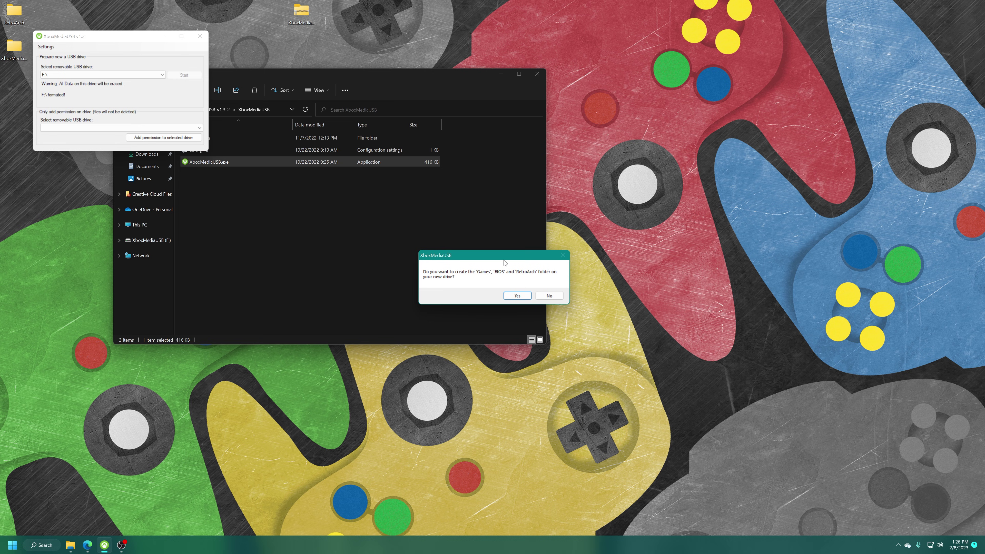
click(518, 296)
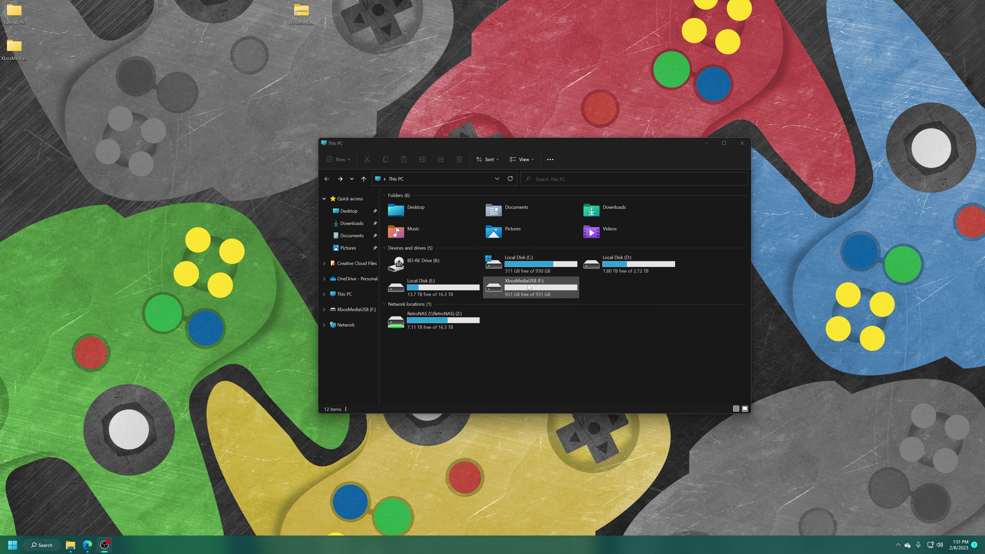
- Check the XboxMediaUSB (F:) properties for NTFS format and Security-tab permissions
right_click(529, 287)
click(558, 422)
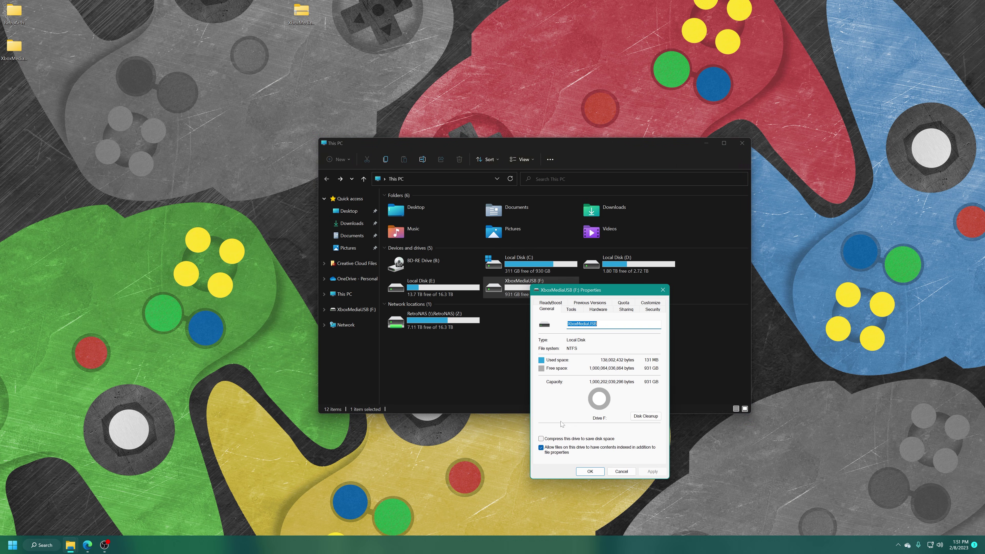
click(651, 310)
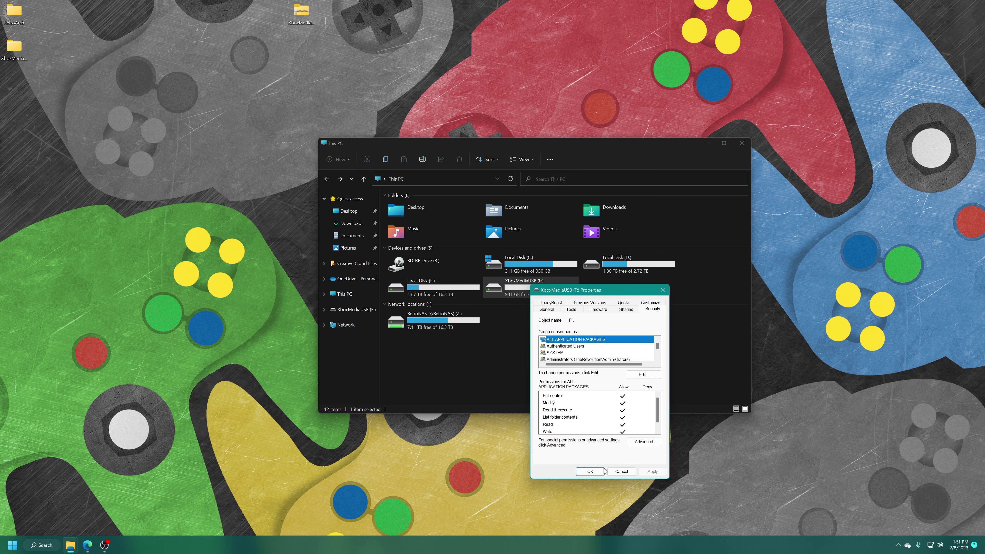
click(590, 472)
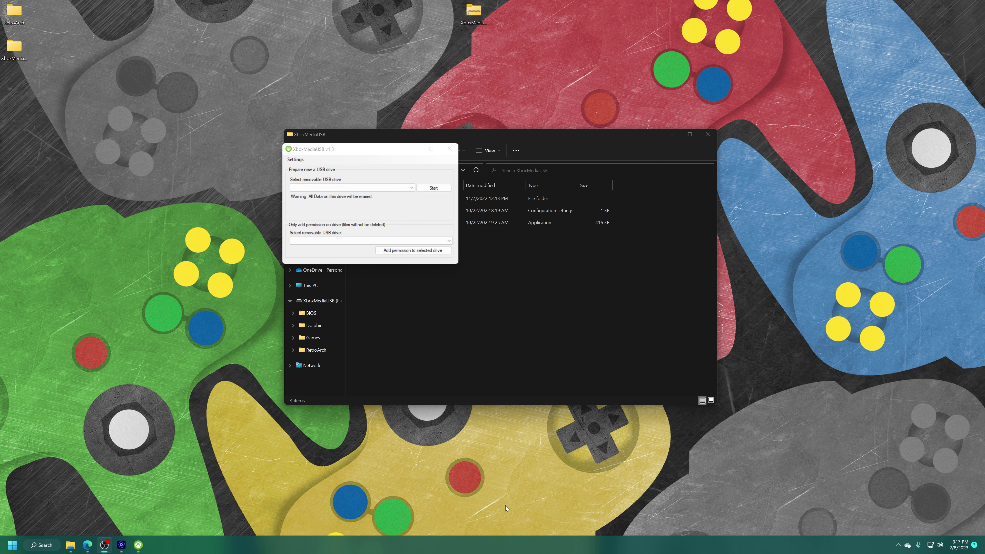
- Relaunch XboxMediaUSB.exe after glancing at the permission drive list
click(343, 218)
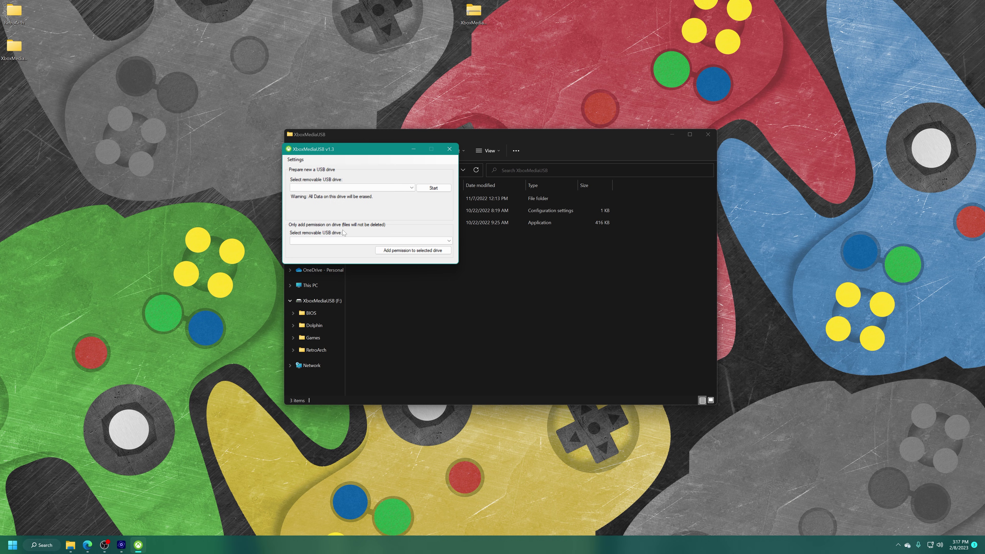
click(450, 240)
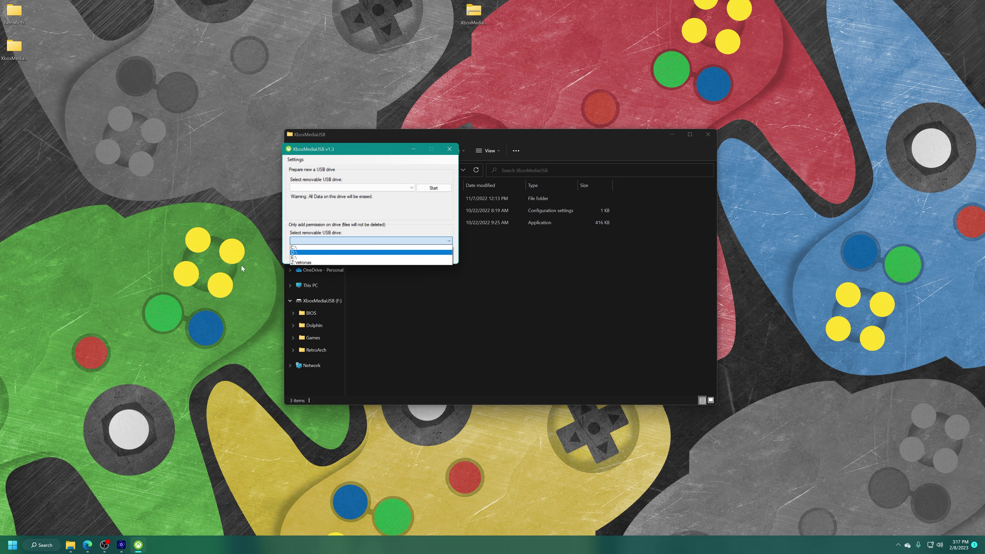
click(405, 218)
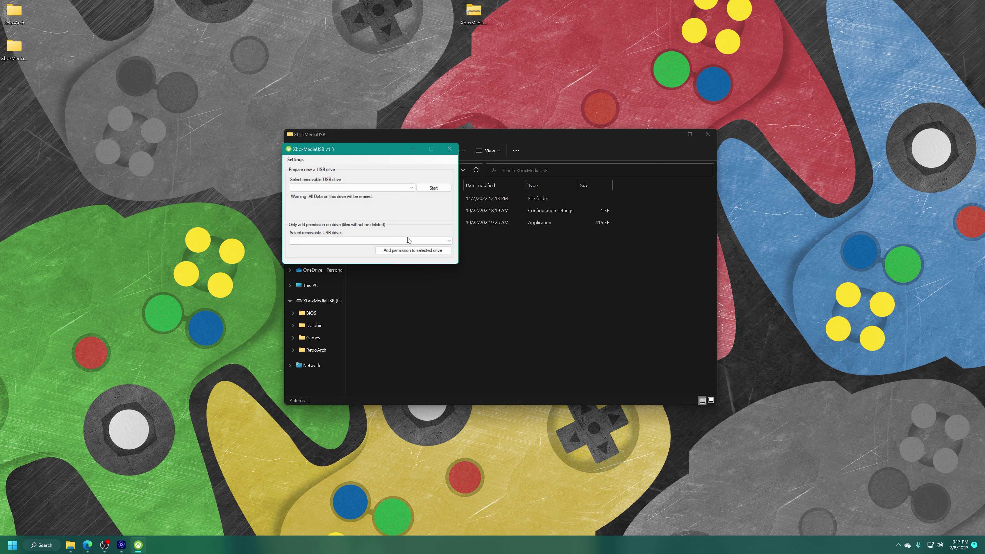
click(450, 148)
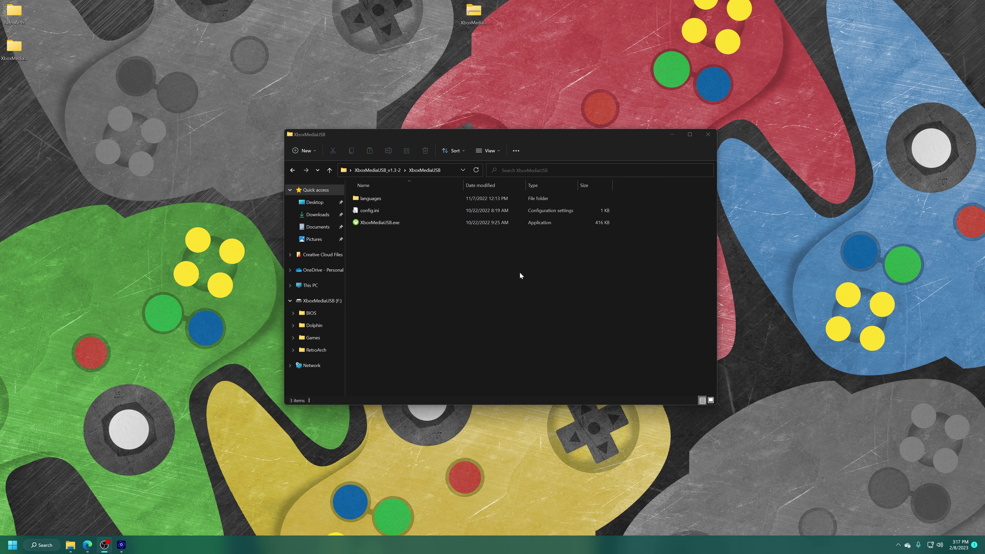
double_click(389, 225)
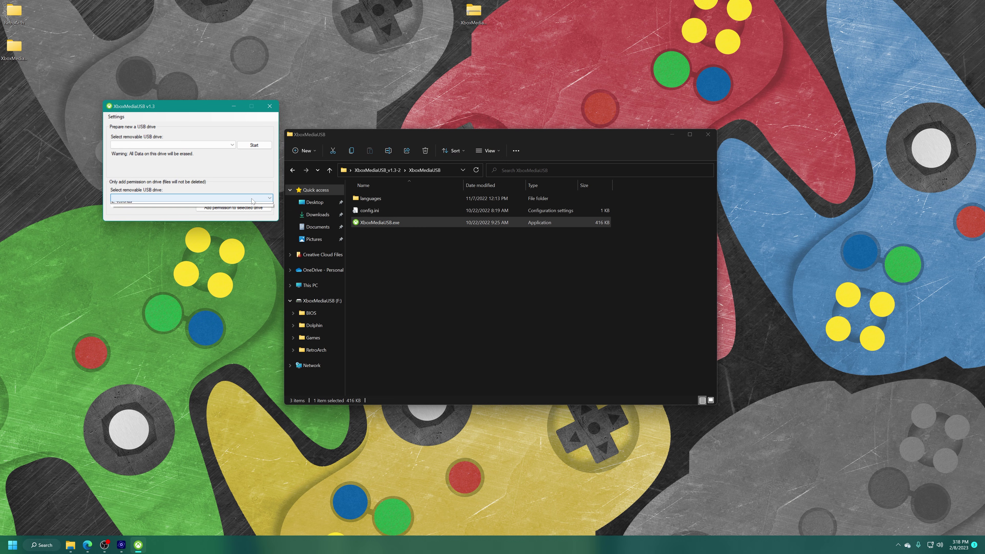
- Add permission to the F:\XboxMediaUSB drive, dismiss the confirmation, and close the tool
click(174, 198)
click(139, 220)
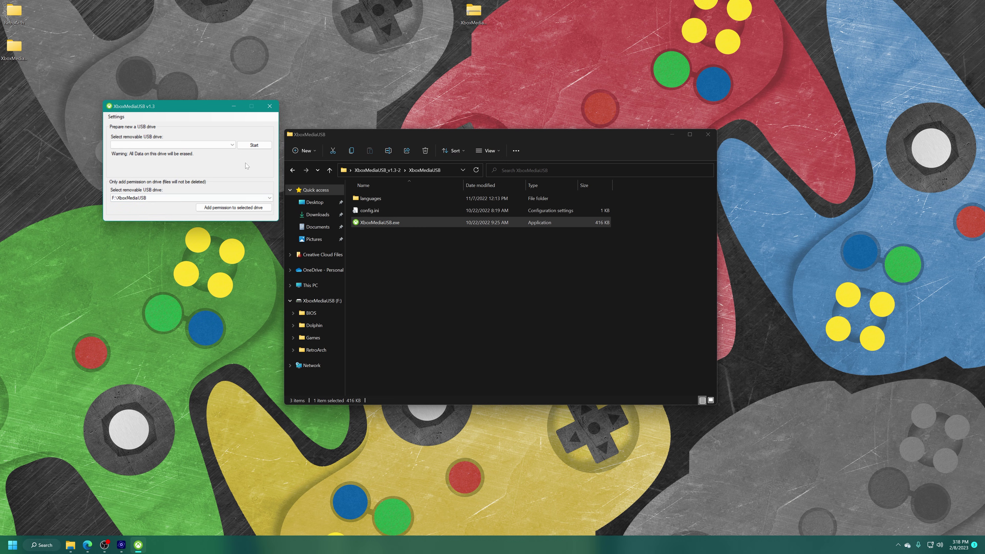
click(234, 208)
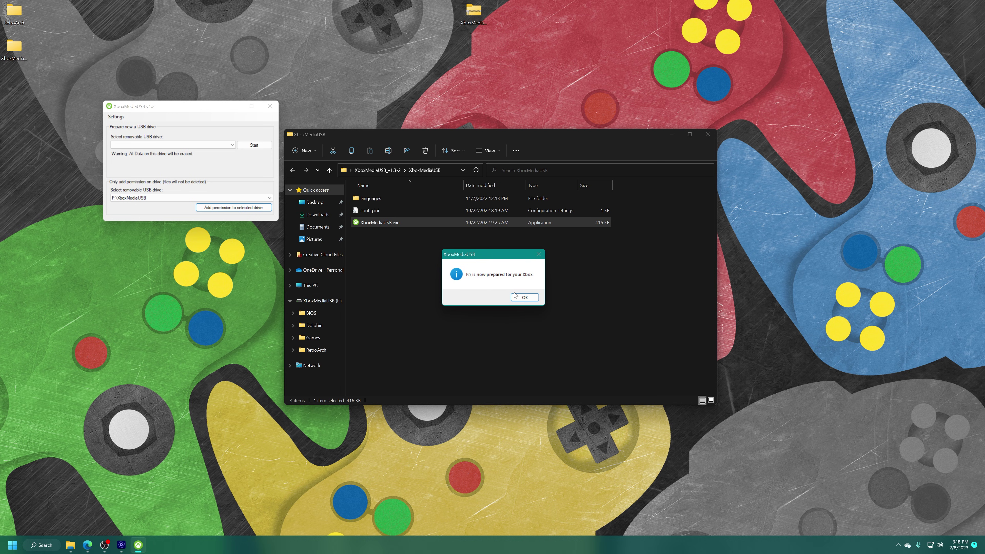
click(524, 298)
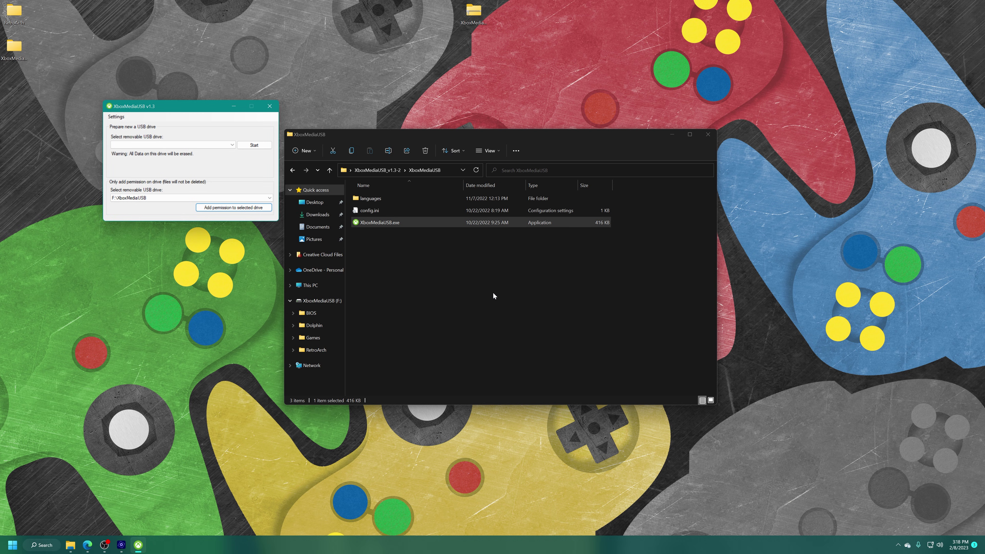
click(270, 106)
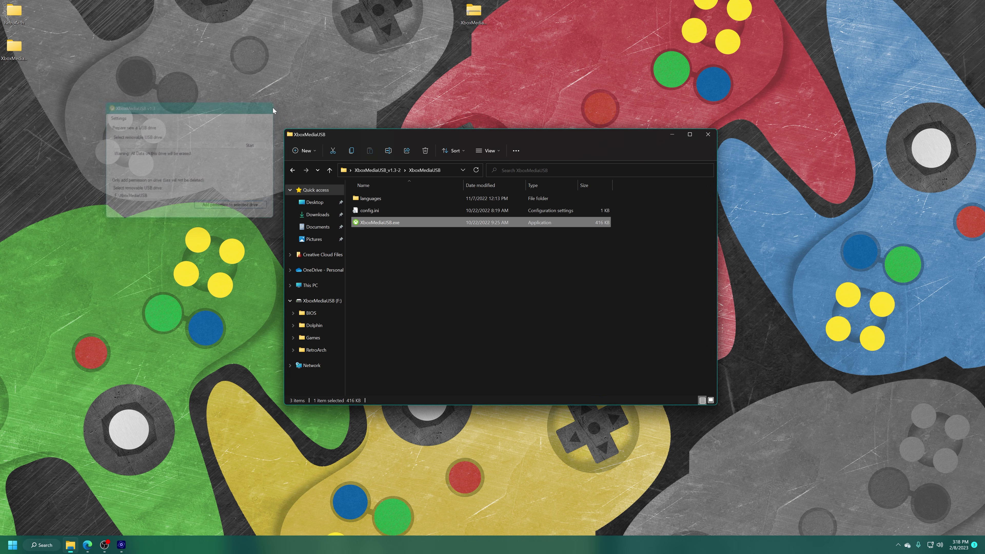
right_click(316, 301)
- Confirm ALL APPLICATION PACKAGES has full control in the F: drive's Security tab
click(340, 459)
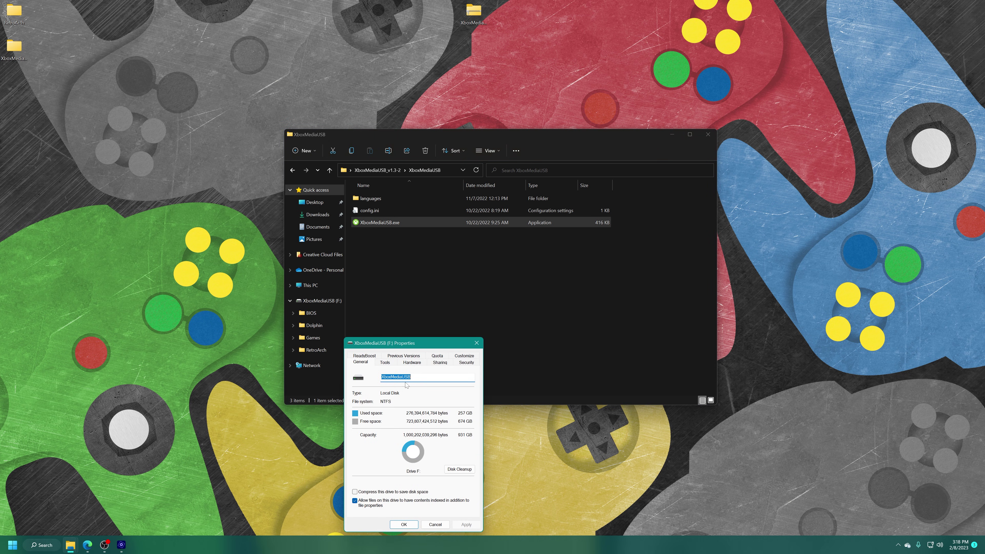
click(461, 364)
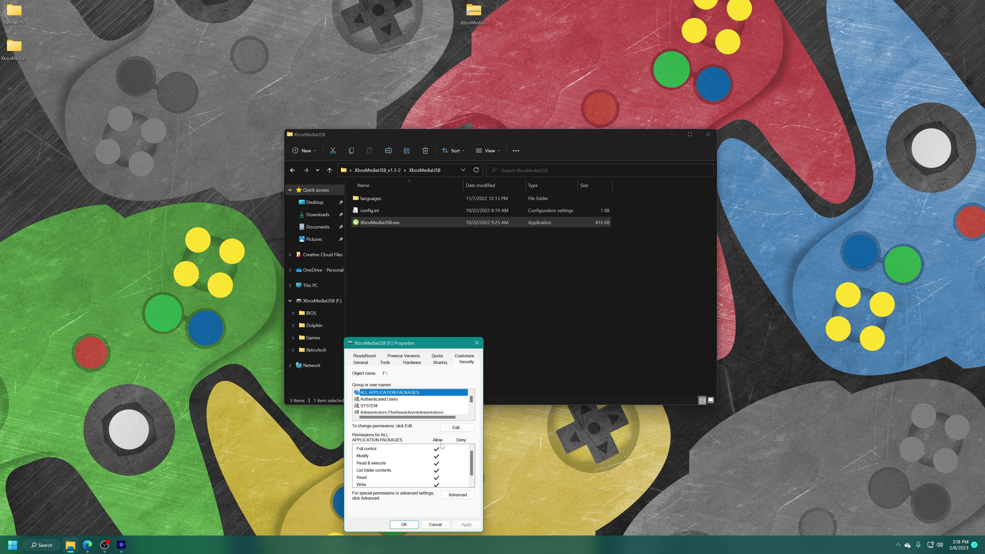
click(404, 524)
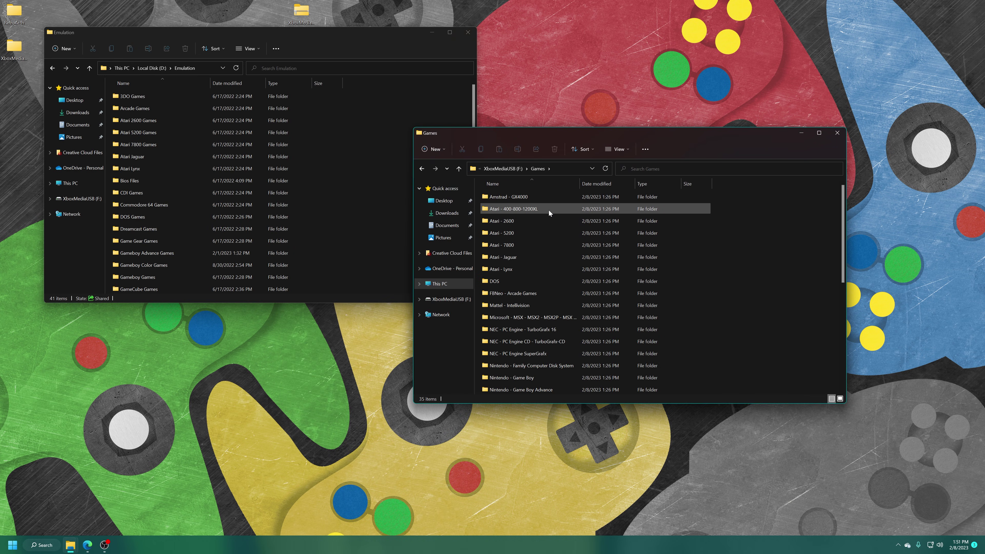
scroll(522, 224, down, 6)
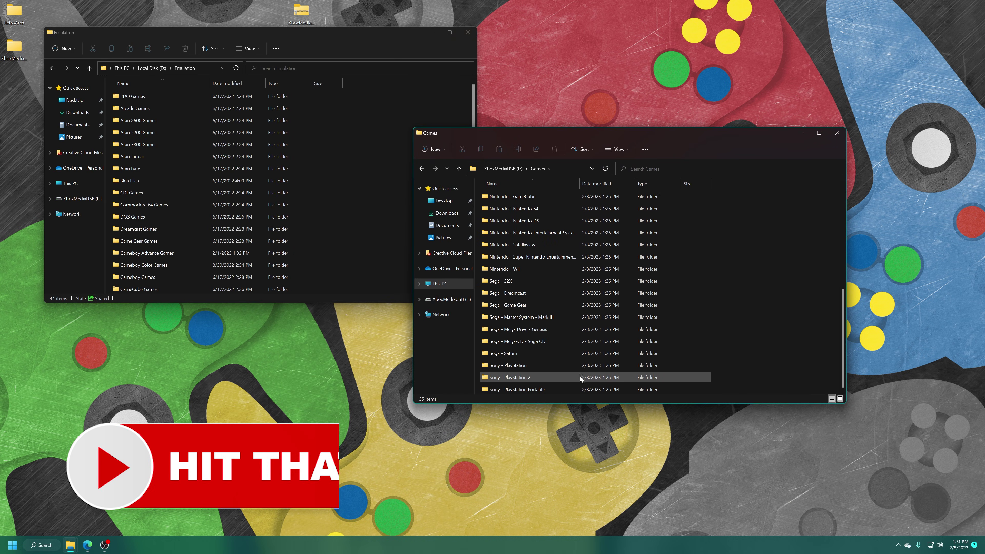
key(alt+Up)
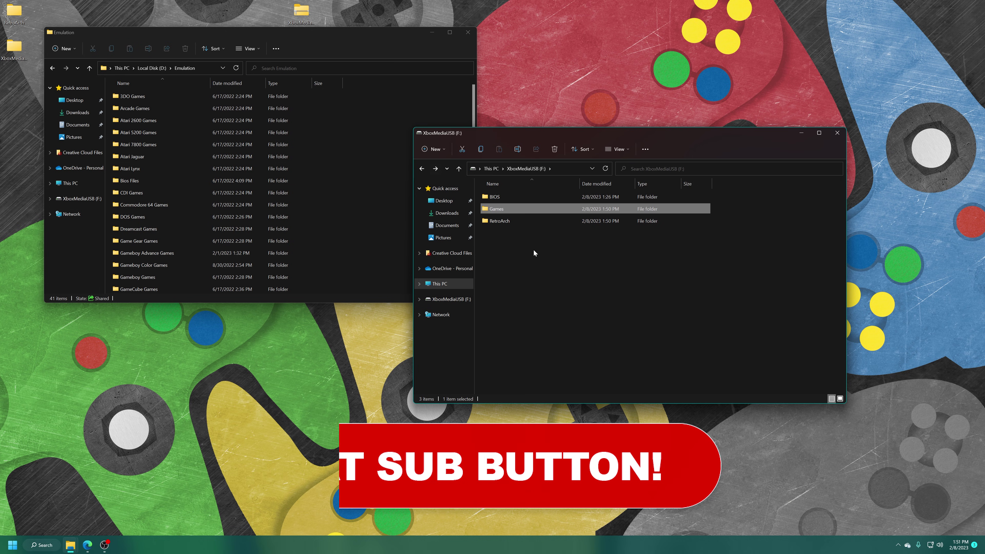
double_click(502, 198)
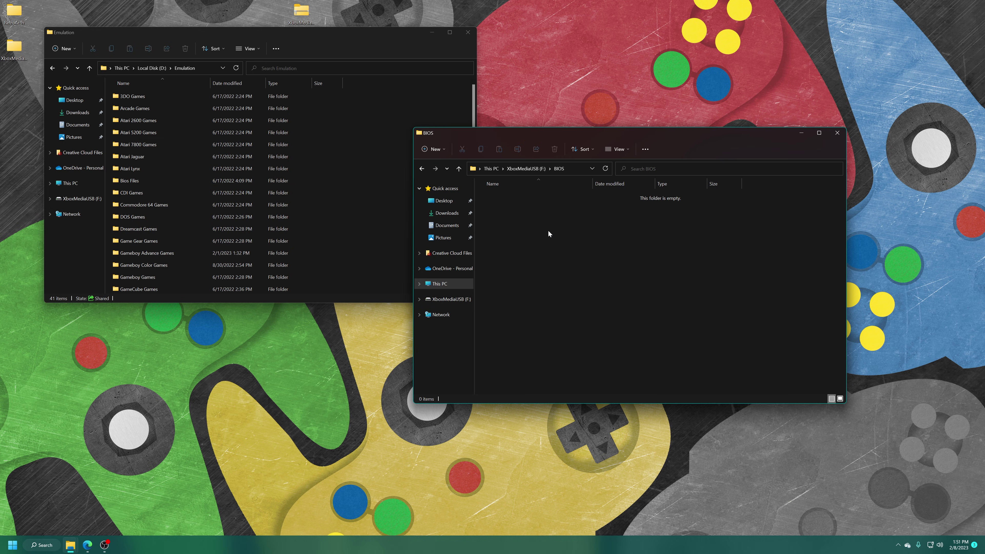
key(alt+Up)
click(496, 224)
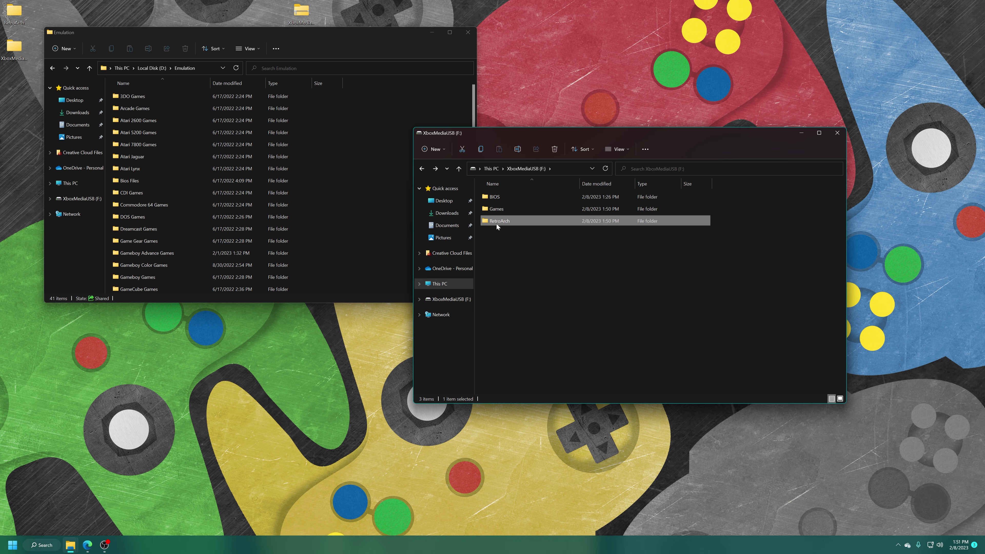
double_click(496, 223)
double_click(512, 278)
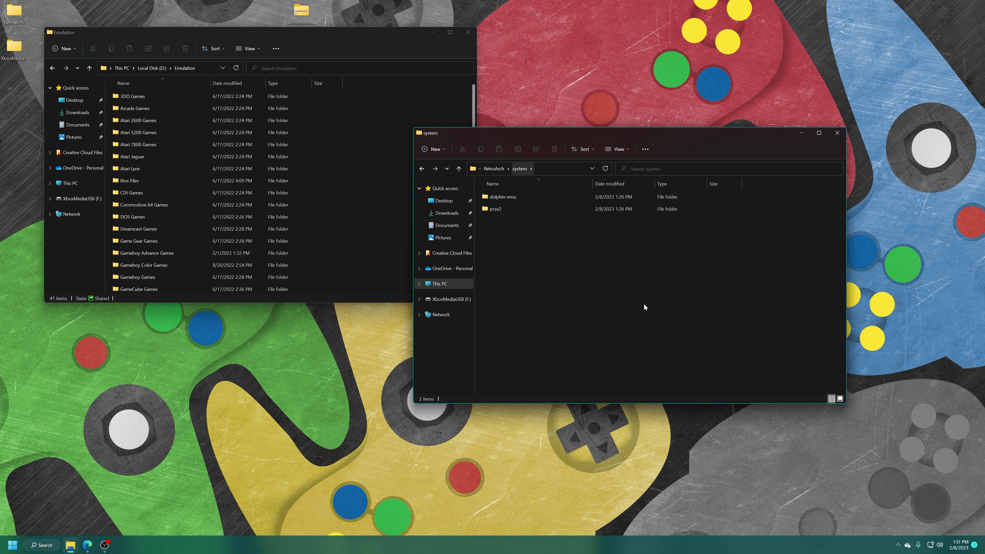
key(alt+Up)
key(alt+Up)
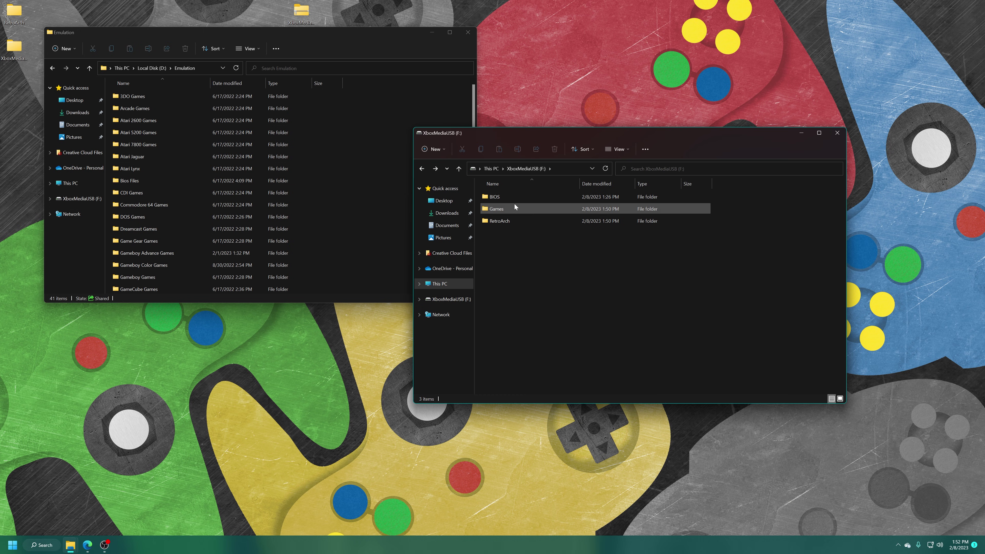
click(501, 208)
double_click(501, 208)
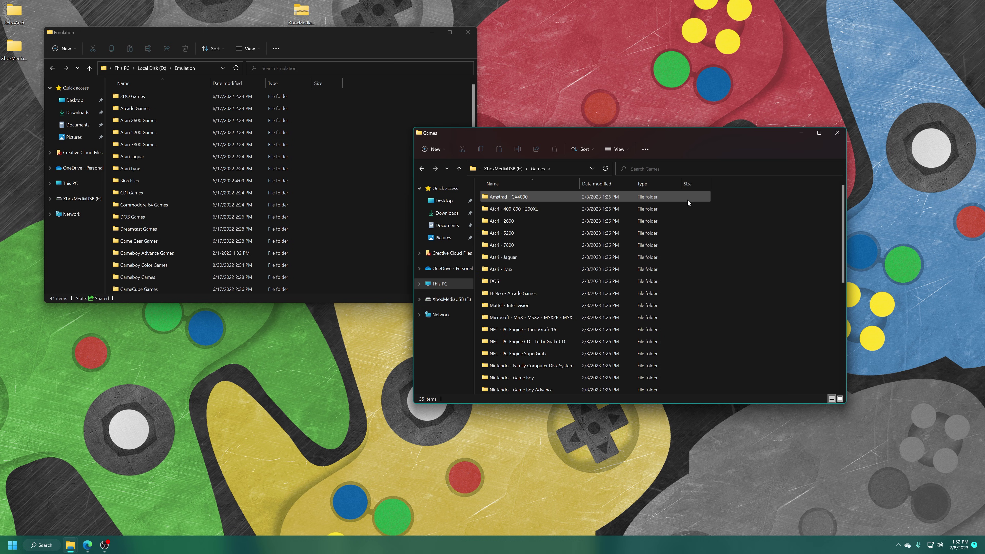
- Replace the 35 default Games folders with the 40 Emulation folders, excluding Bios Files
drag(729, 192, 582, 463)
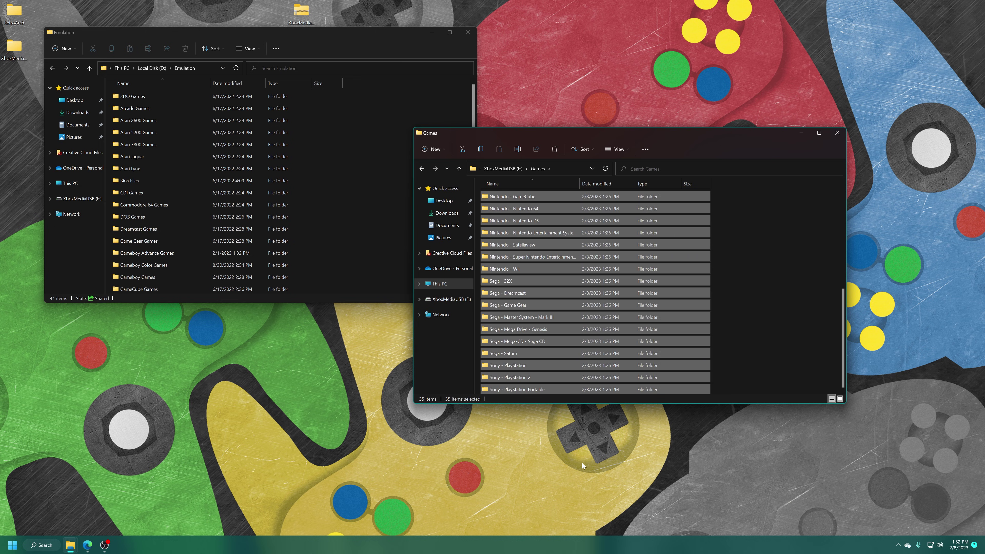
key(Delete)
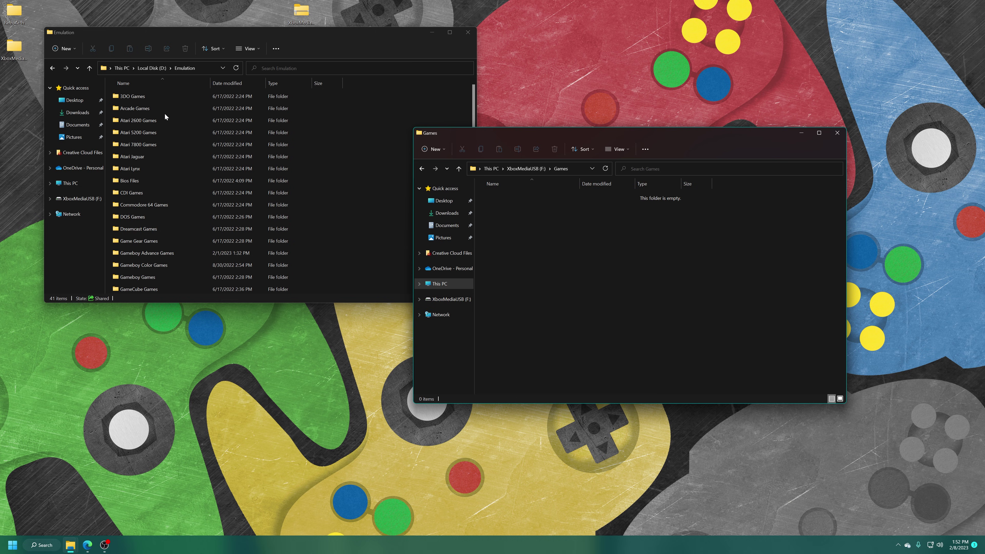
click(157, 97)
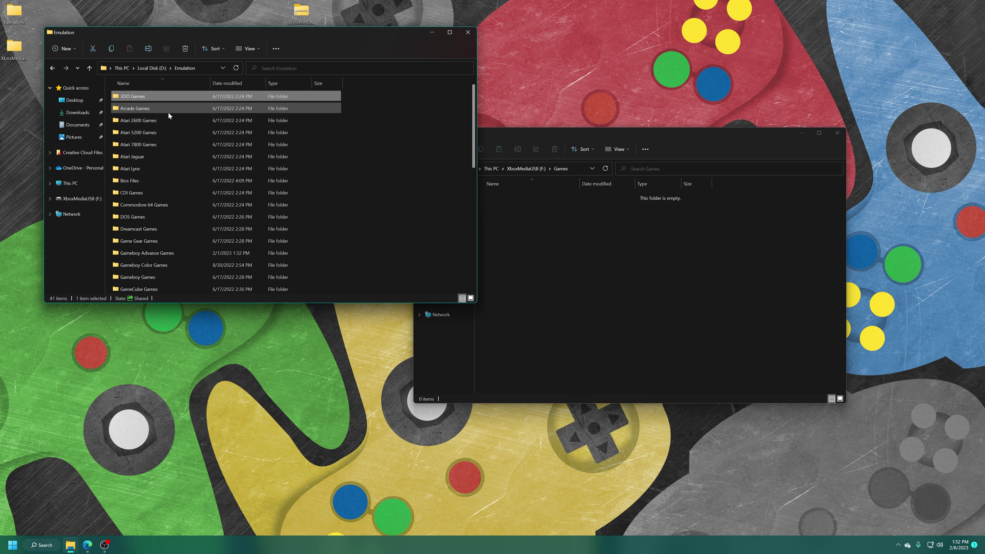
key(ctrl+a)
ctrl+click(167, 180)
drag(166, 98, 666, 257)
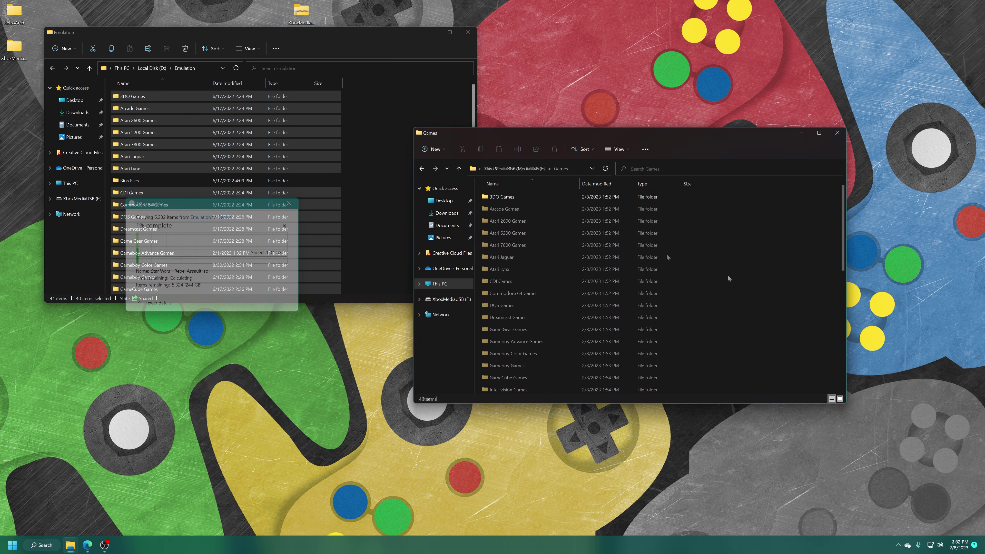
key(alt+Up)
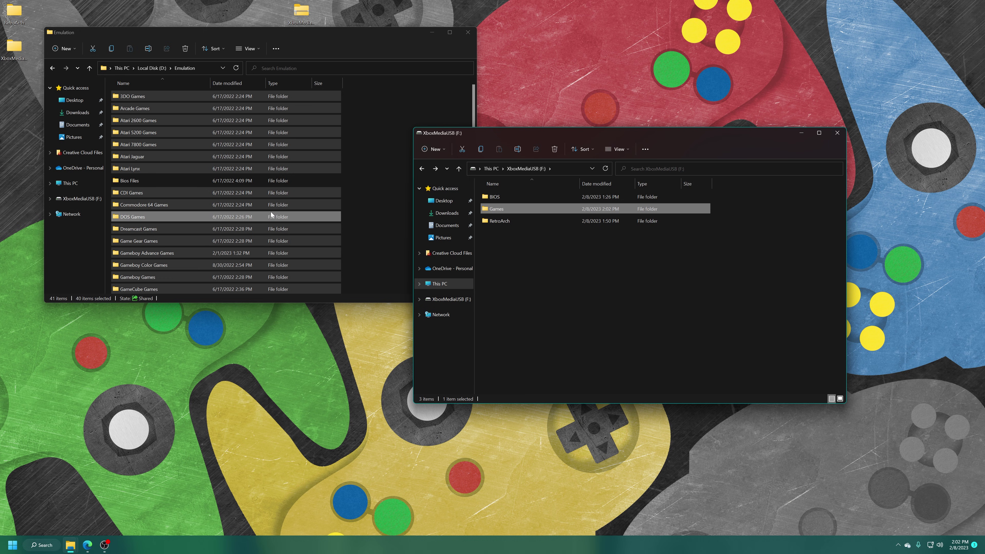
- Copy the 20 Bios Files items into the USB drive's RetroArch\system folder
double_click(170, 176)
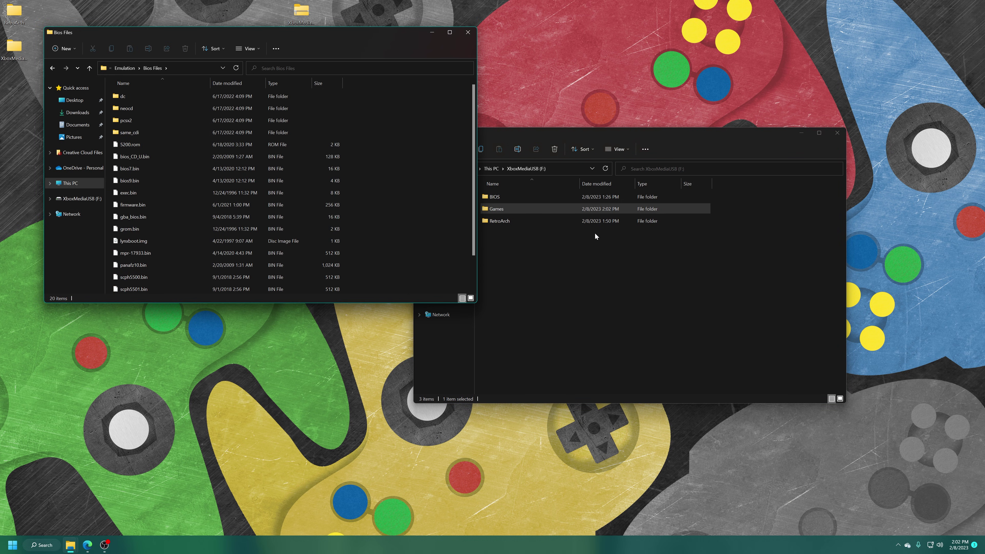
double_click(502, 222)
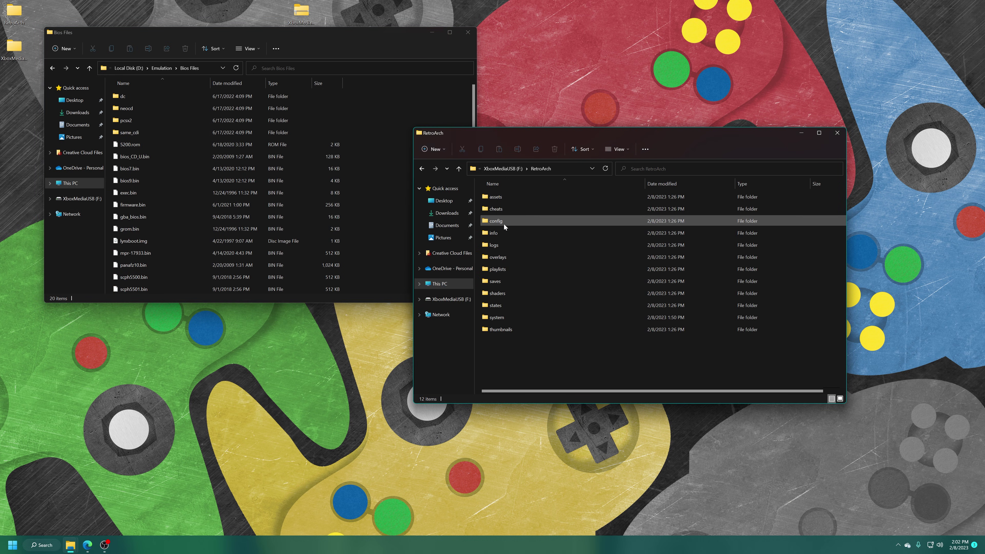
double_click(510, 318)
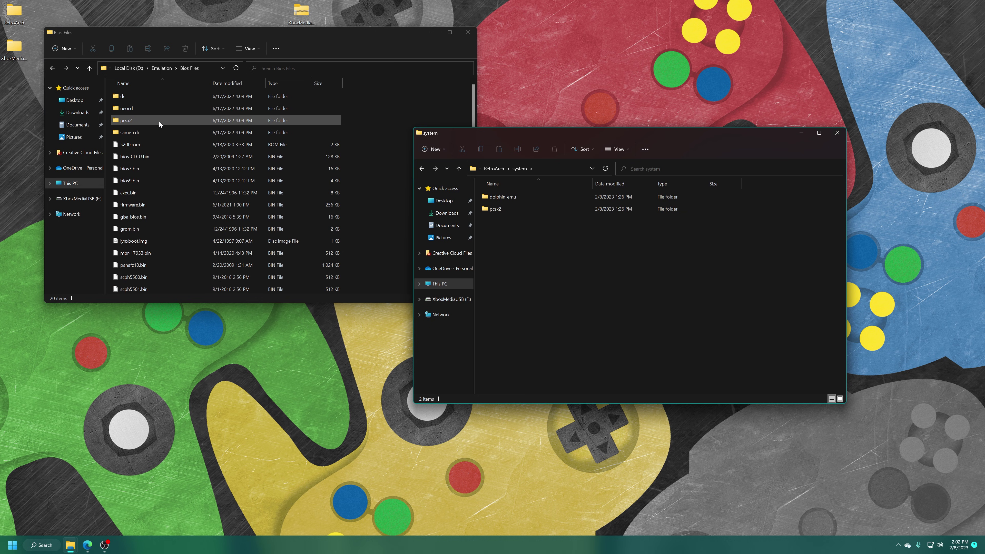
scroll(171, 217, down, 1)
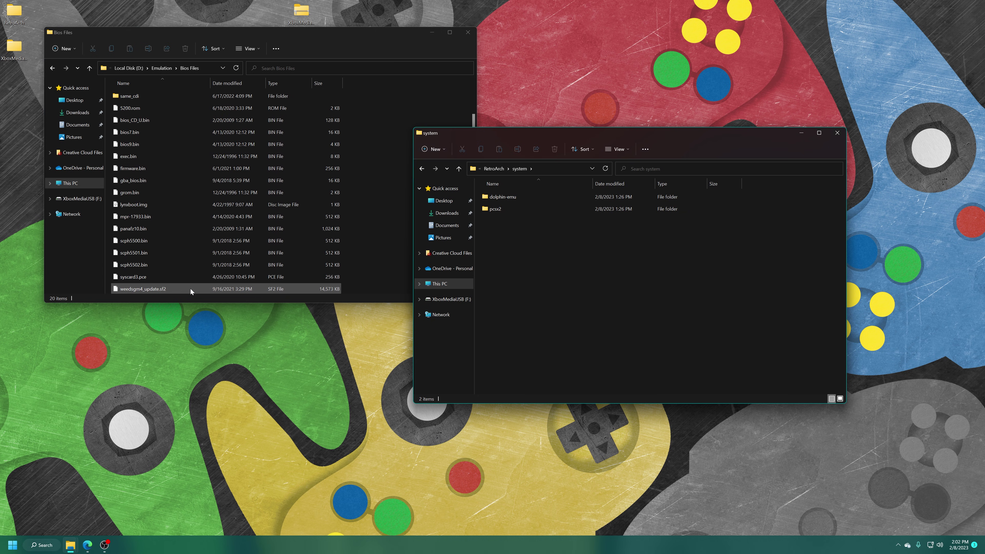
drag(352, 288, 556, 275)
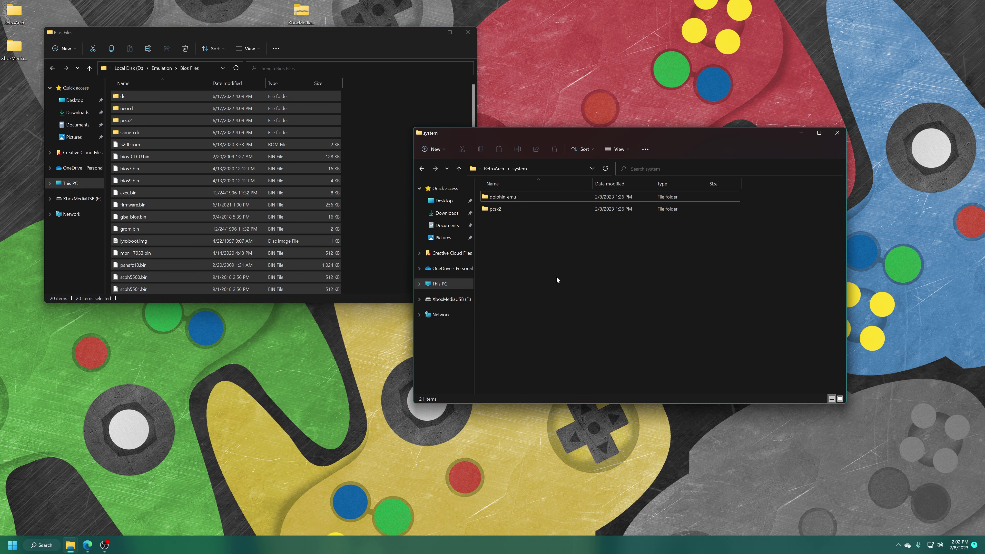
key(alt+Up)
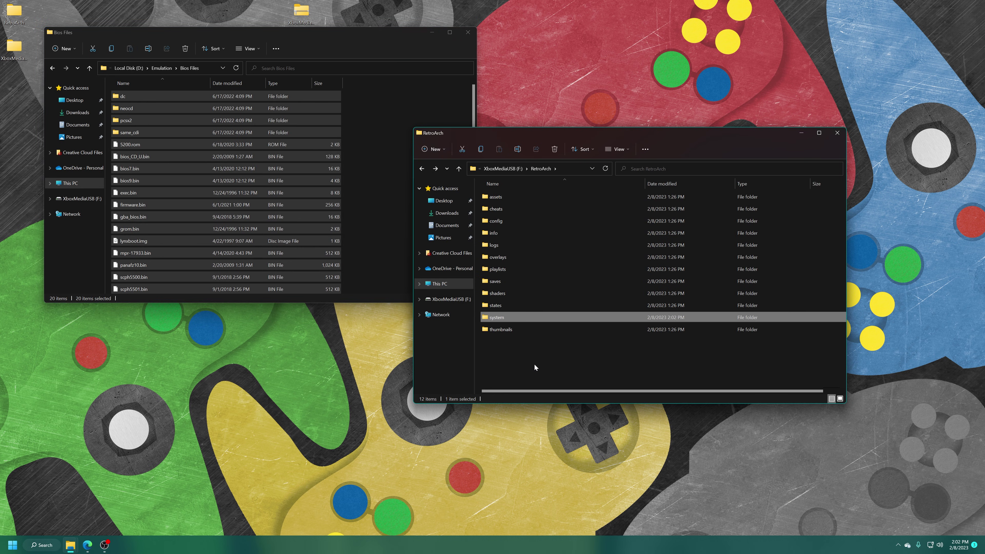
key(alt+Up)
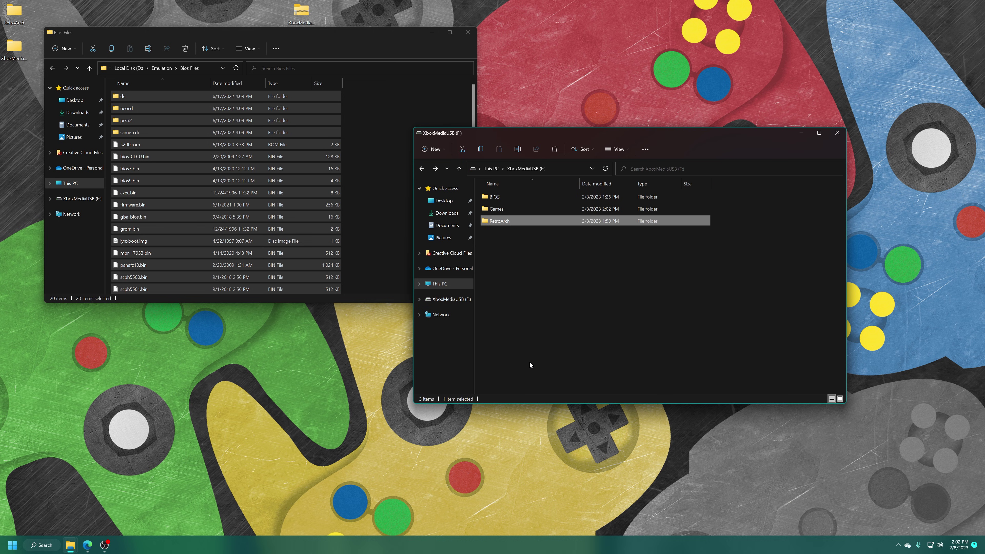
double_click(500, 198)
- Copy the dc folder from Bios Files into the USB BIOS folder, then browse pcsx2
click(389, 123)
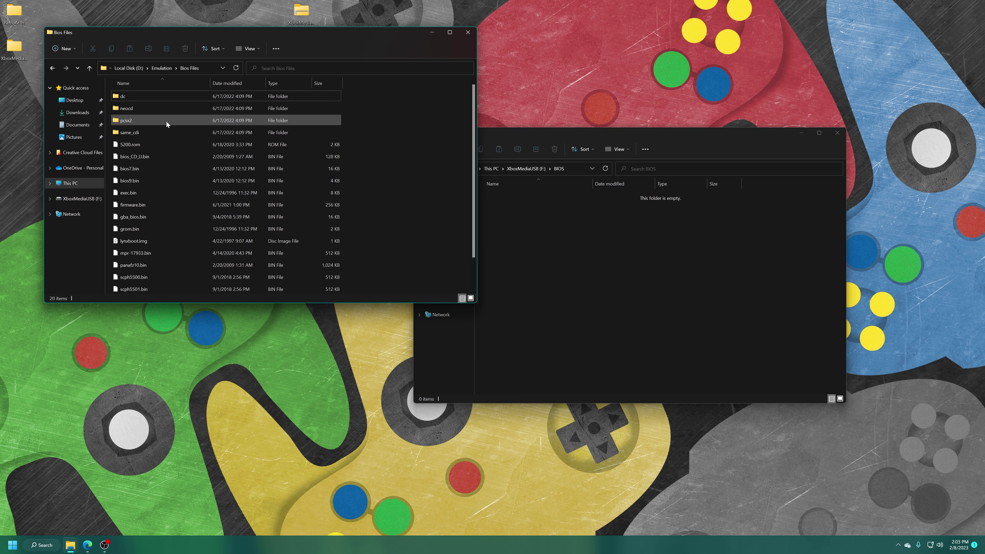
mouse_move(167, 122)
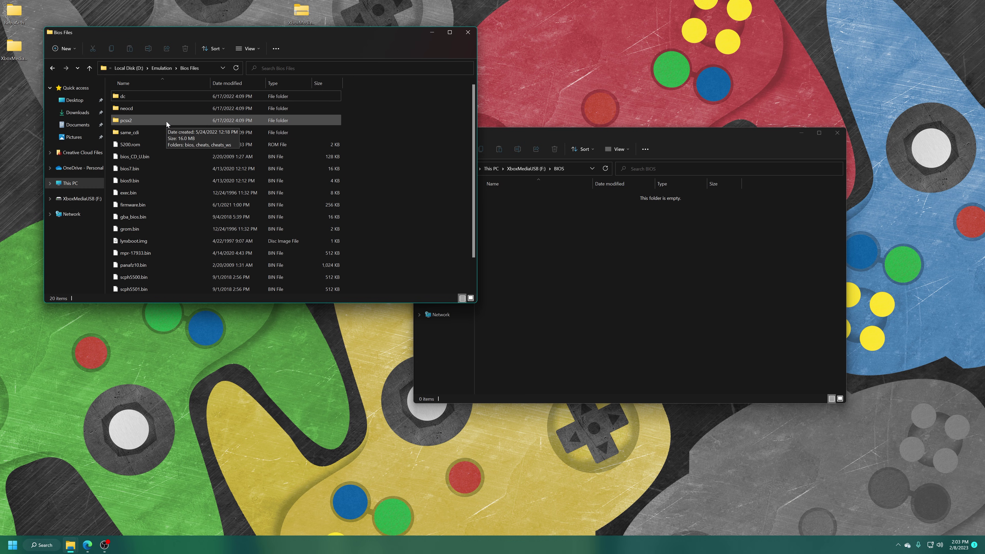
double_click(136, 97)
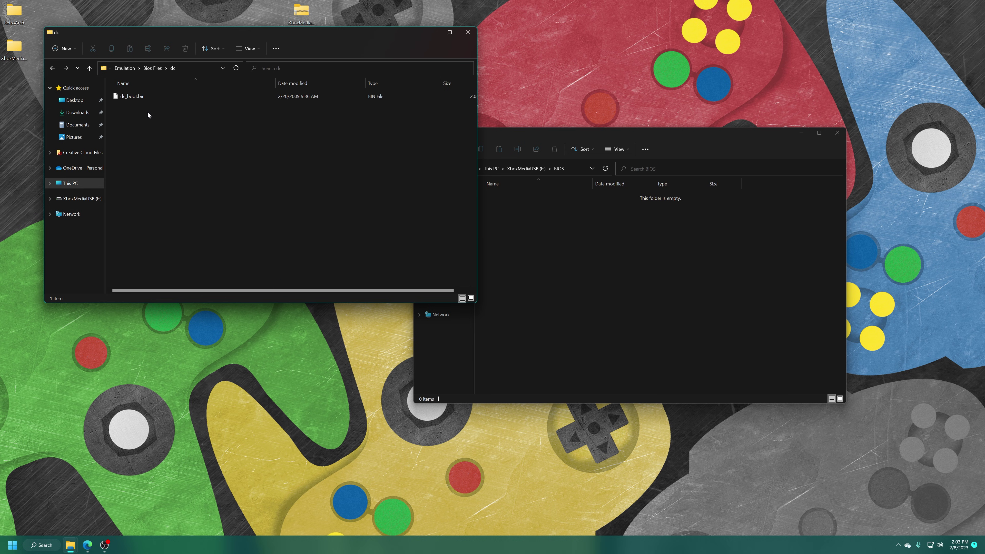
key(BackSpace)
click(570, 236)
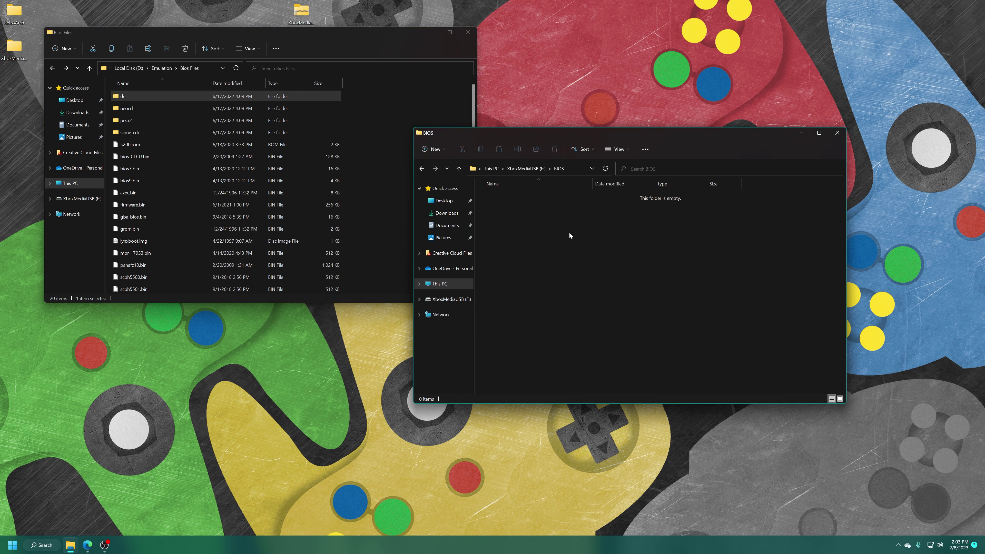
key(ctrl+v)
drag(128, 124, 496, 248)
double_click(128, 123)
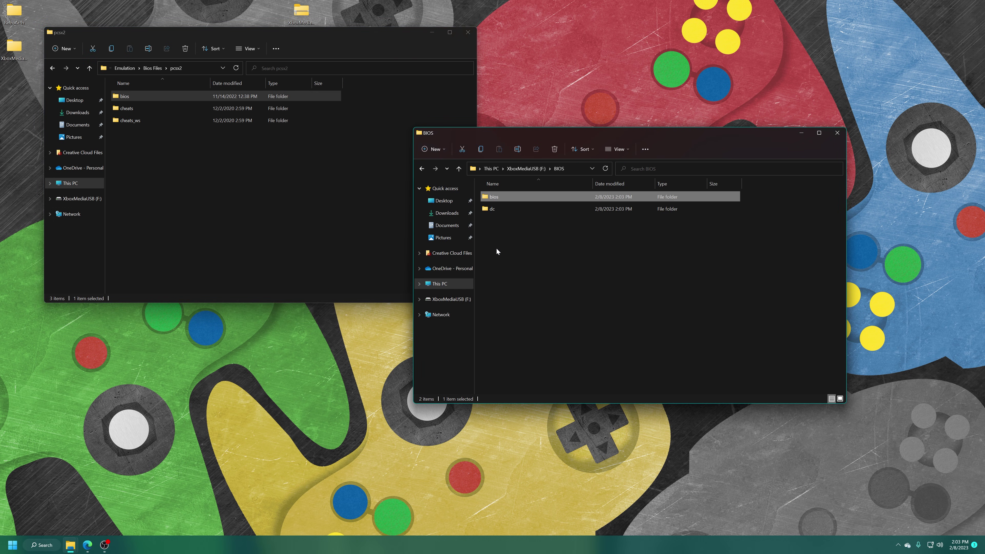
- Rename the bios folder to 'PS2 BIOS' and dc to 'Dreamcast BIOS'
click(496, 198)
text(PS)
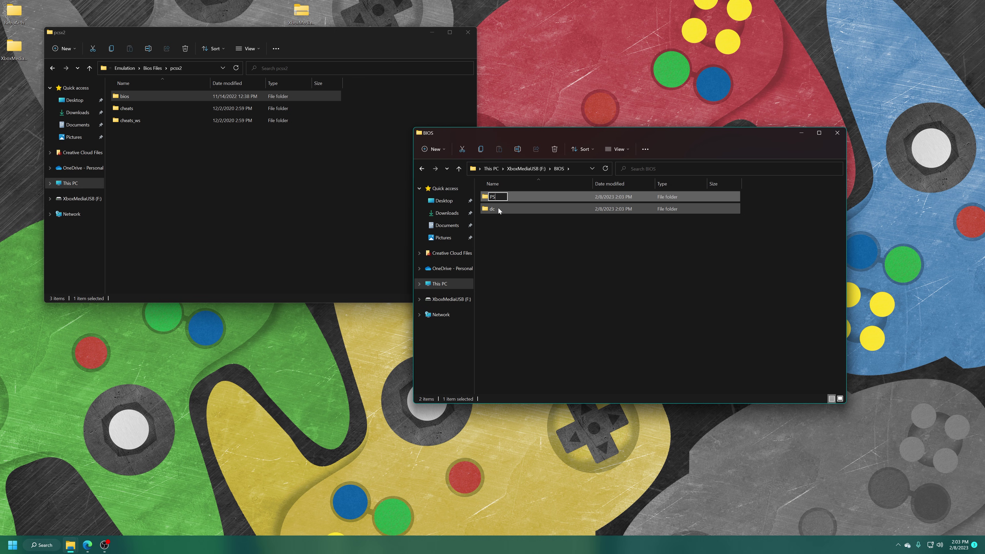
text(2 BIOS)
key(Tab)
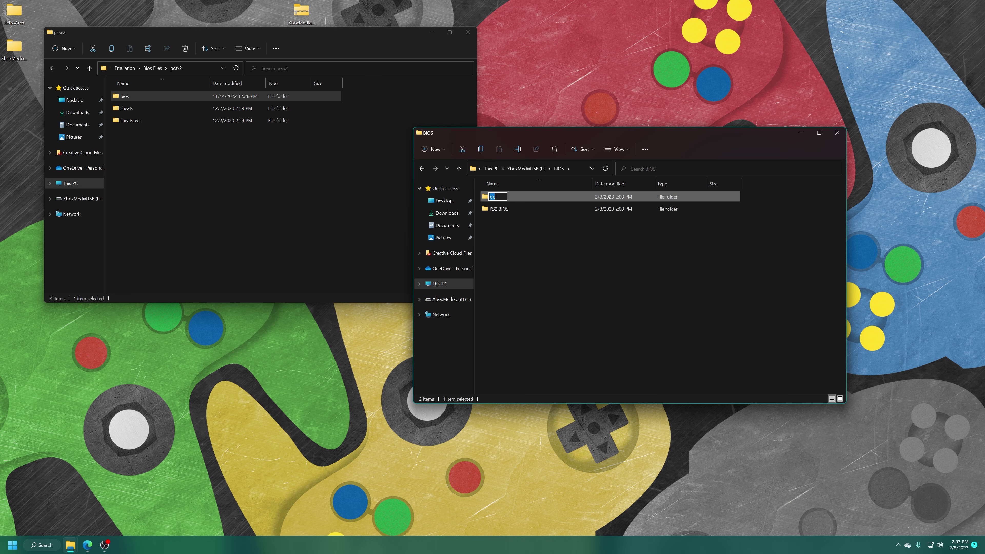
text(Dreamcast BIOS)
key(Return)
click(550, 297)
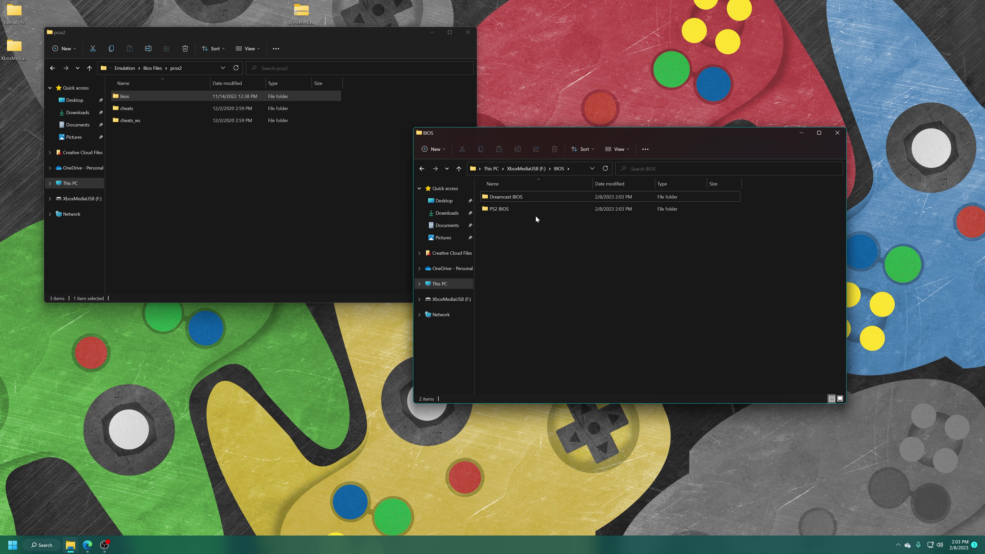
- Open the drive's RetroArch\system folder
key(alt+Up)
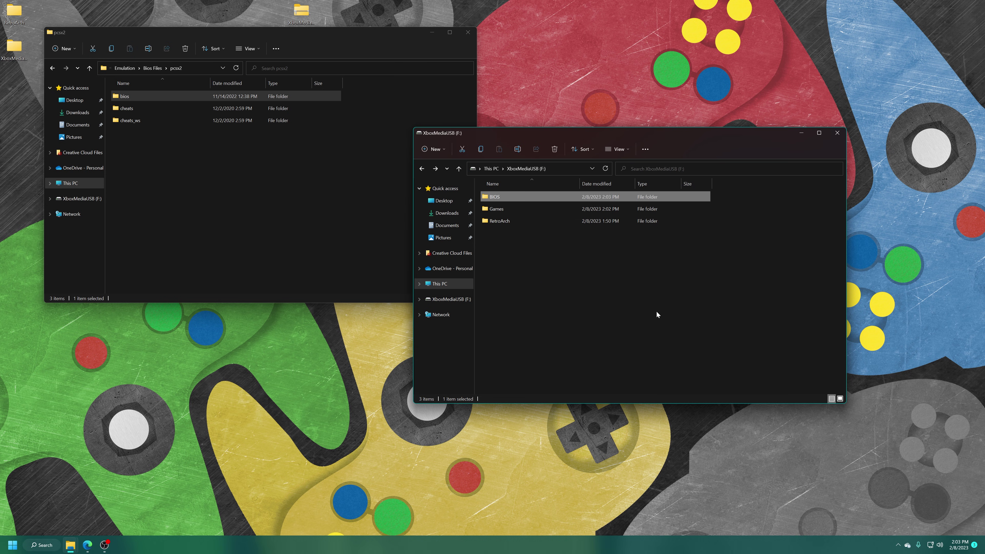
double_click(506, 221)
click(502, 318)
double_click(502, 318)
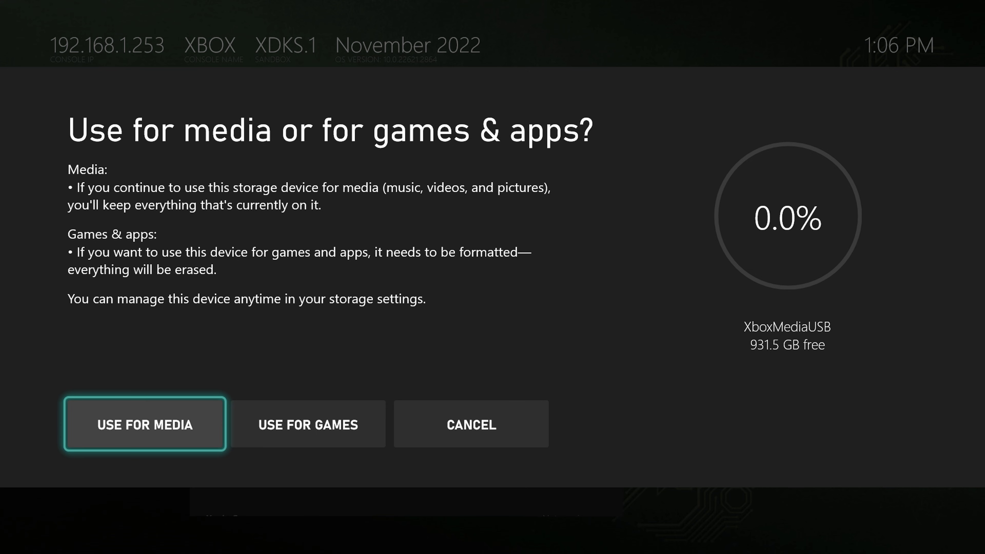
- Keep the XboxMediaUSB drive as media storage with its files, then launch AetherSX2 from Games and apps
key(Return)
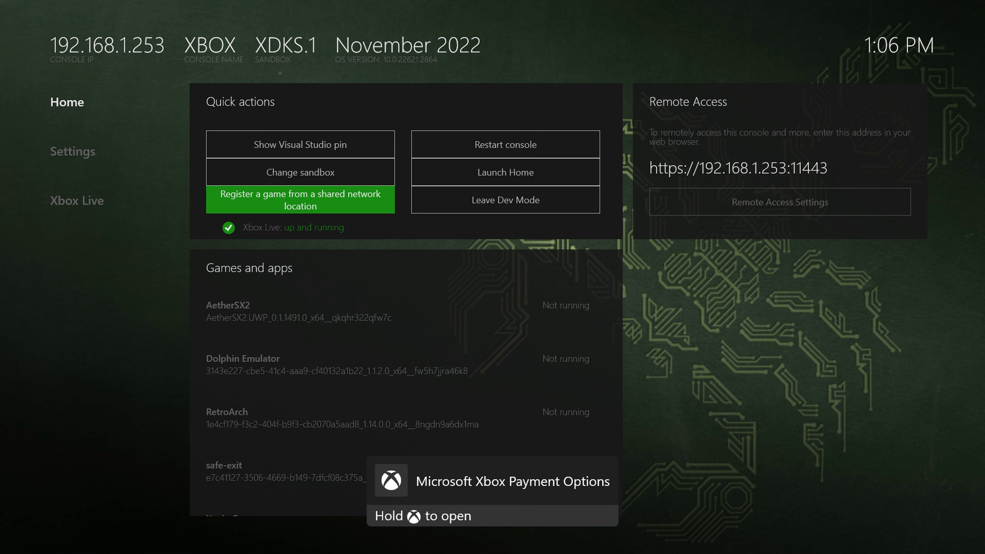
click(406, 311)
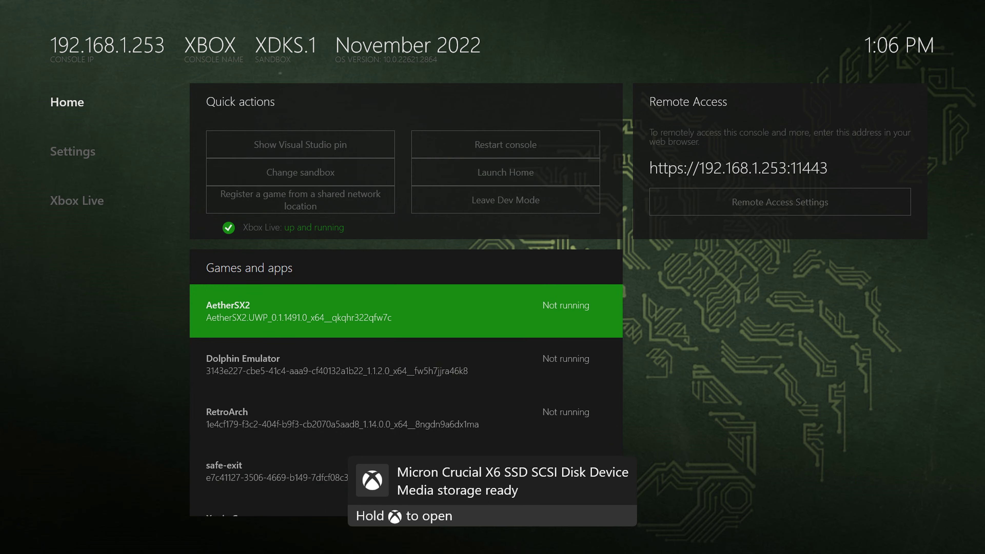
key(Return)
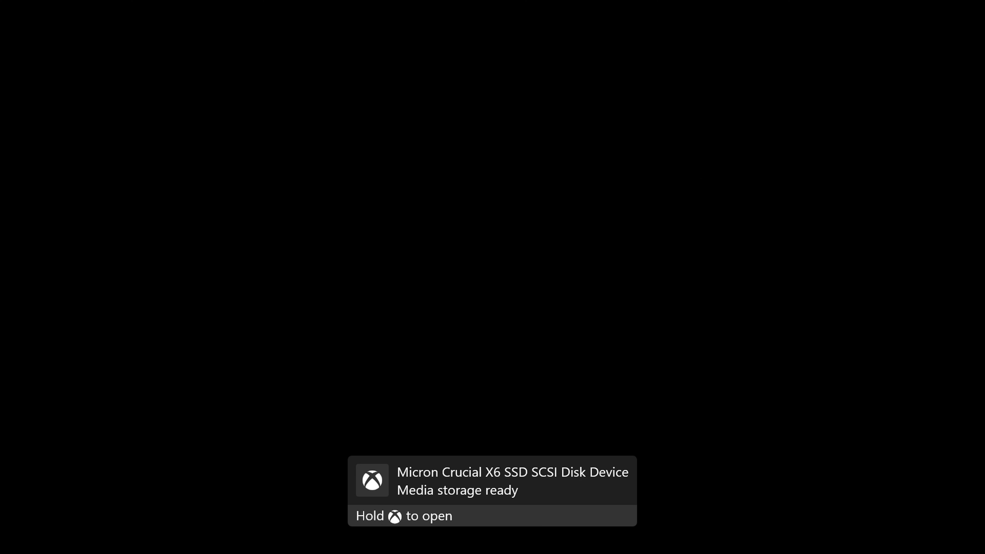
key(Down)
key(Down)
key(Down)
key(Down)
key(Down)
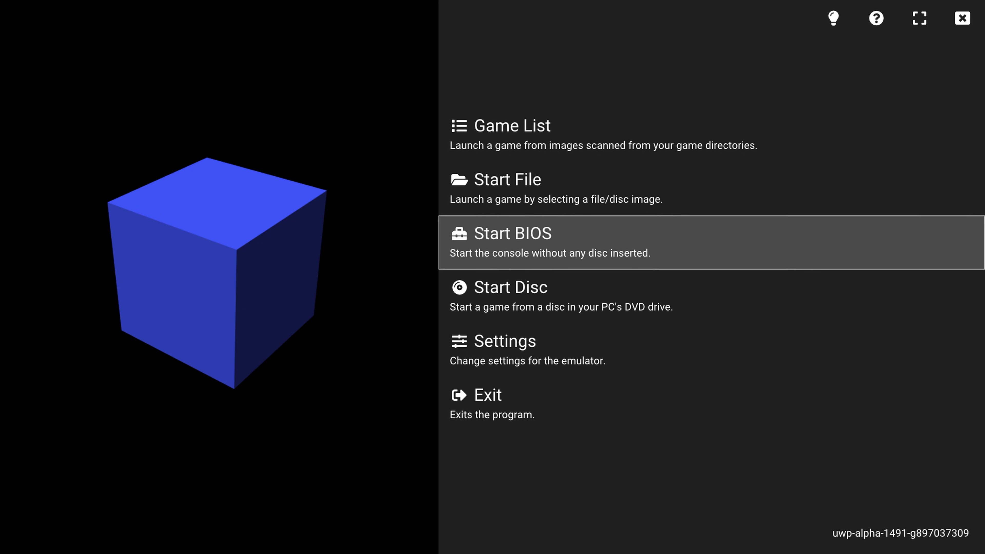
- Set AetherSX2's BIOS search directory to E:\BIOS\PS2 BIOS
key(Return)
key(Right)
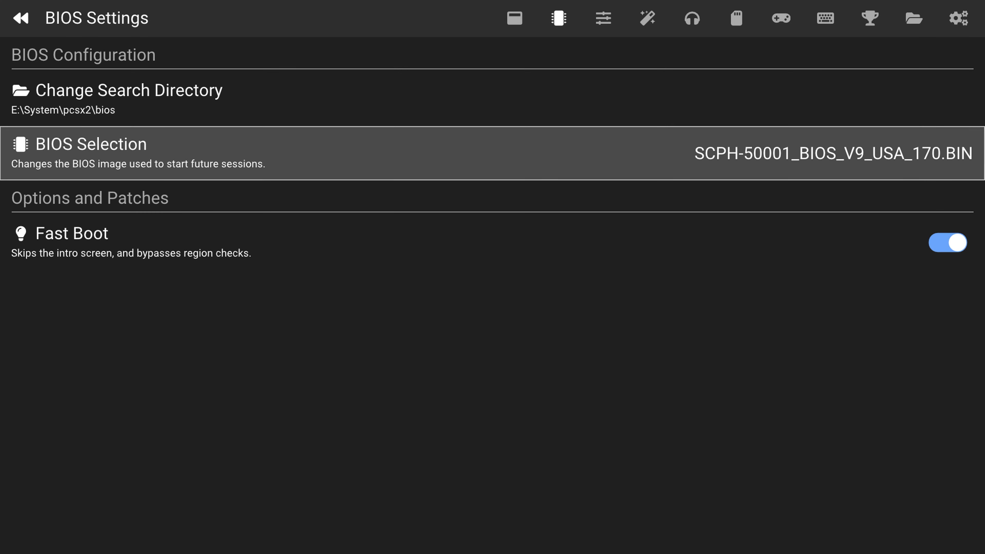
key(Up)
key(Return)
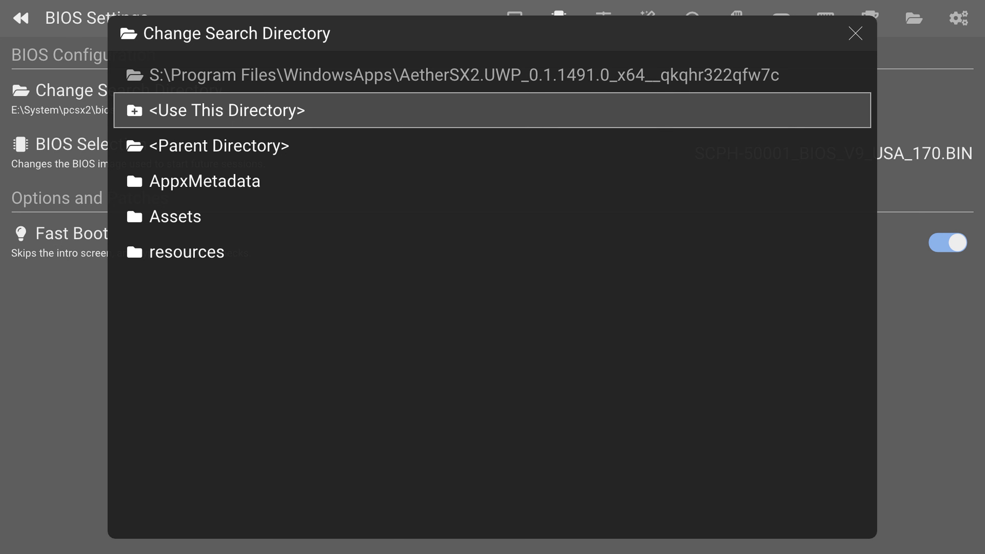
key(Return)
key(Return)
key(Down)
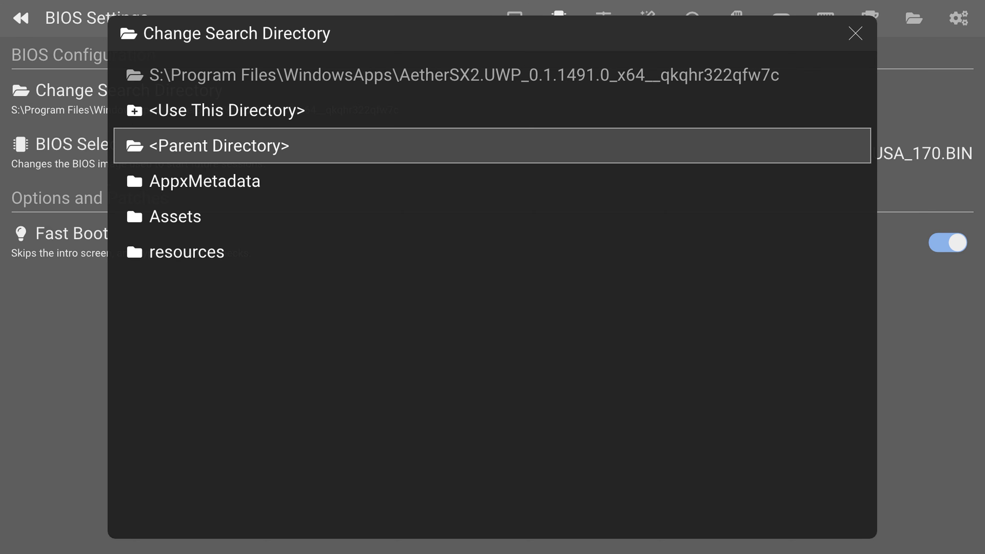
key(Return)
key(Return)
key(Up)
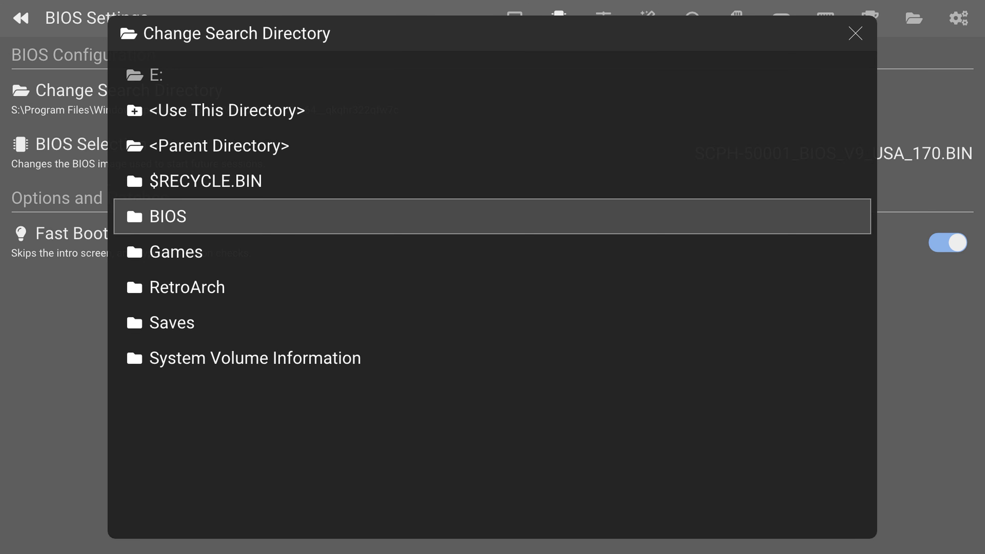
key(Return)
key(Down)
key(Down)
key(Down)
key(Return)
key(Return)
key(Down)
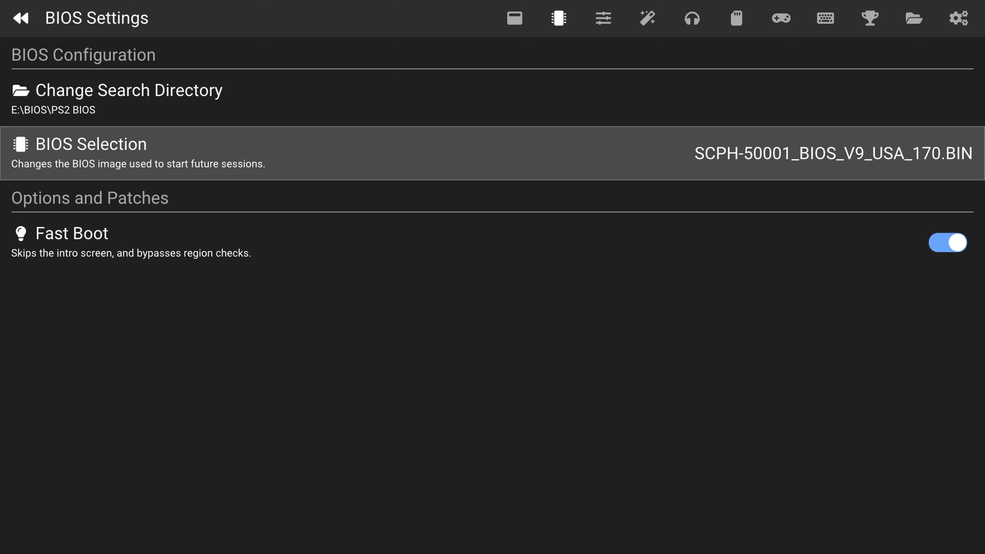
- Check that E:\Games\PS2 Games is listed as a game directory in the game list settings
key(Escape)
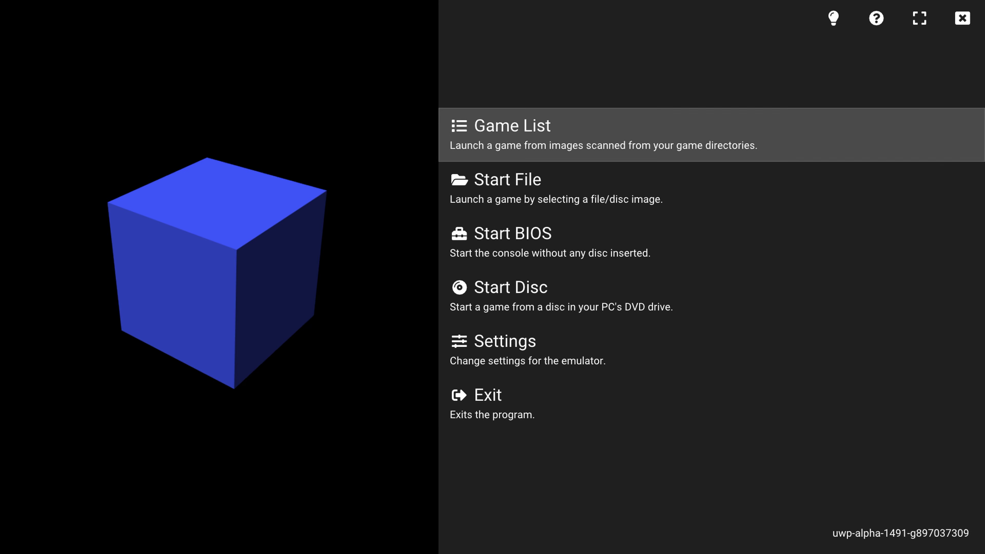
key(Return)
key(F2)
key(Return)
key(Down)
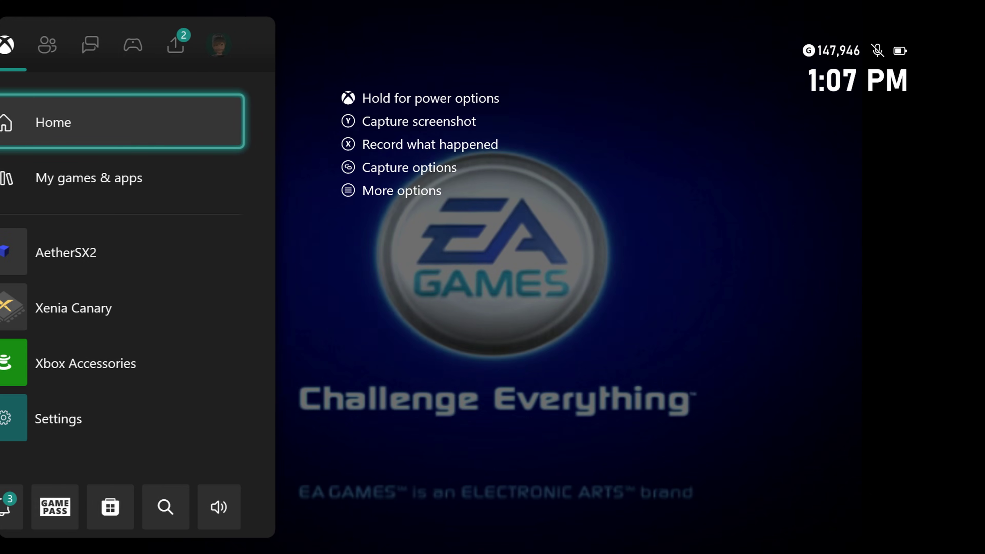
- Quit AetherSX2 from the recent apps and switch to Dolphin Emulator
key(Down)
key(Down)
key(Menu)
key(Down)
key(Down)
key(Return)
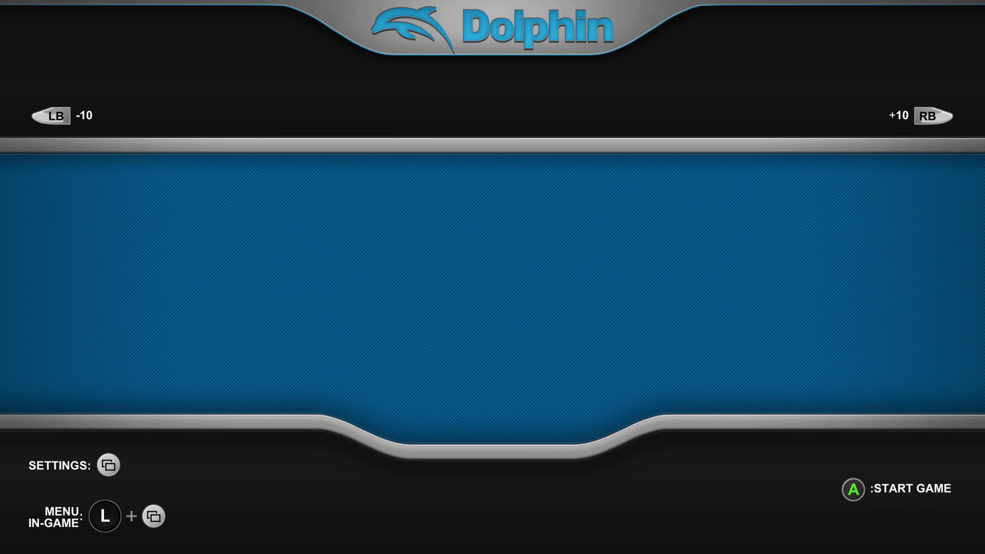
- Add E:\Dolphin as a game folder in Dolphin's Paths & Folders settings
key(Escape)
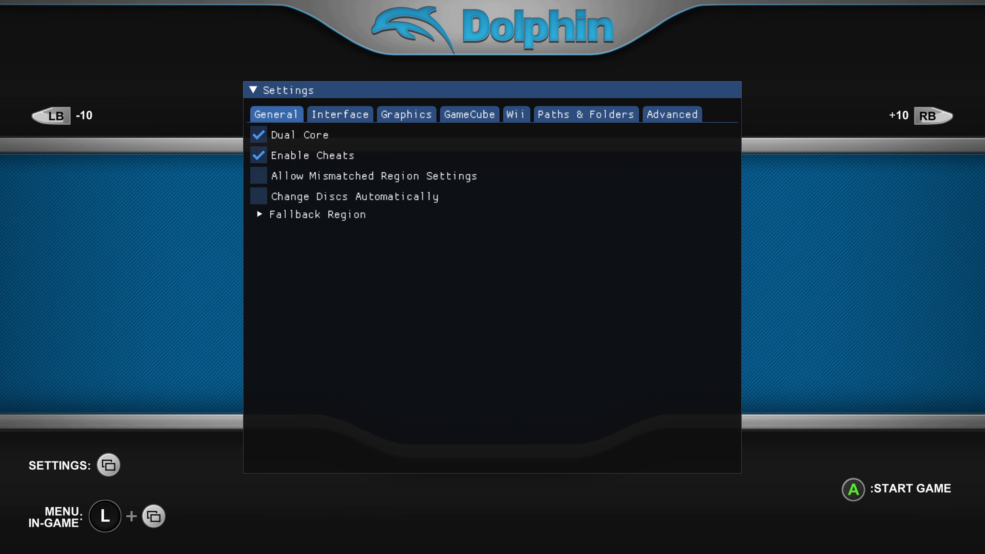
key(Up)
key(Right)
key(Right)
key(Right)
key(Right)
key(Right)
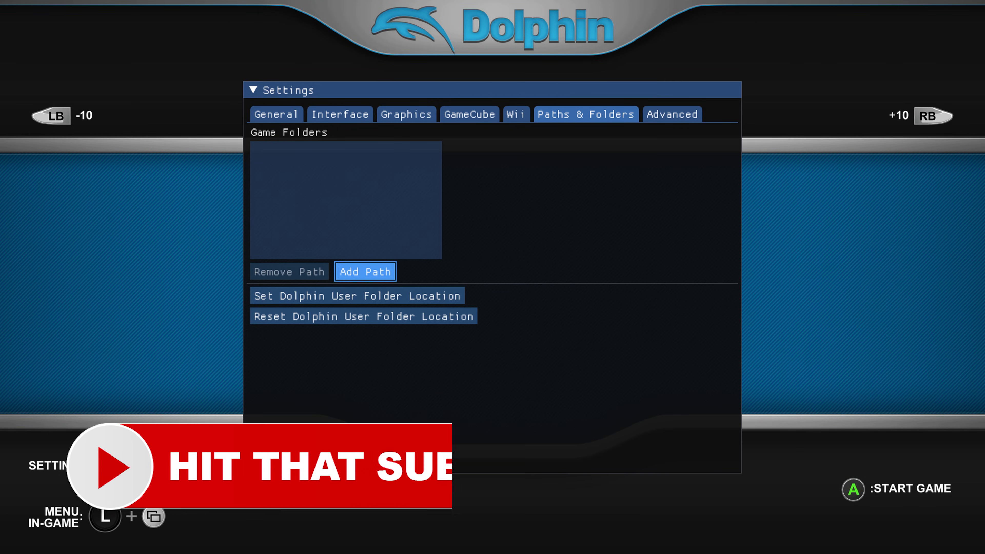
key(Return)
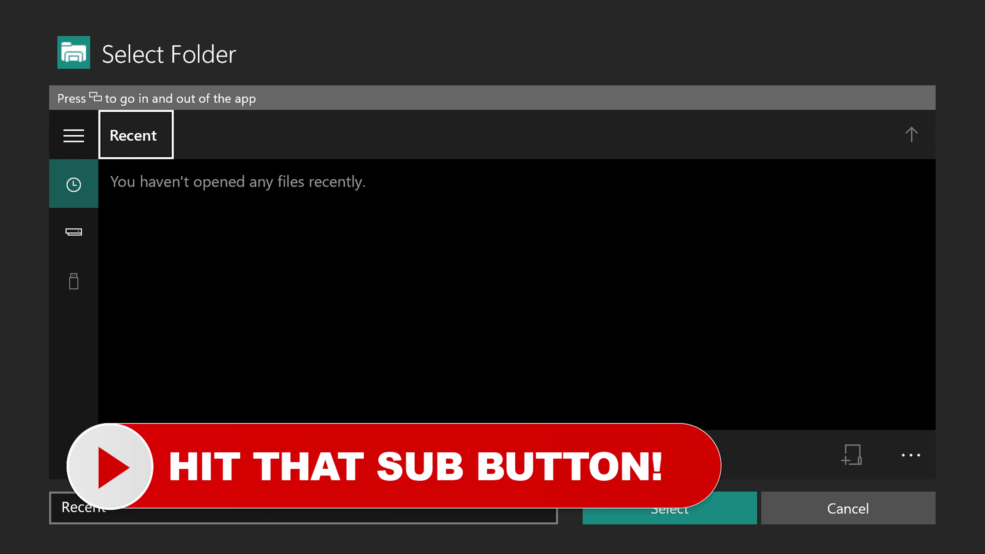
key(Down)
key(Down)
key(Right)
key(Return)
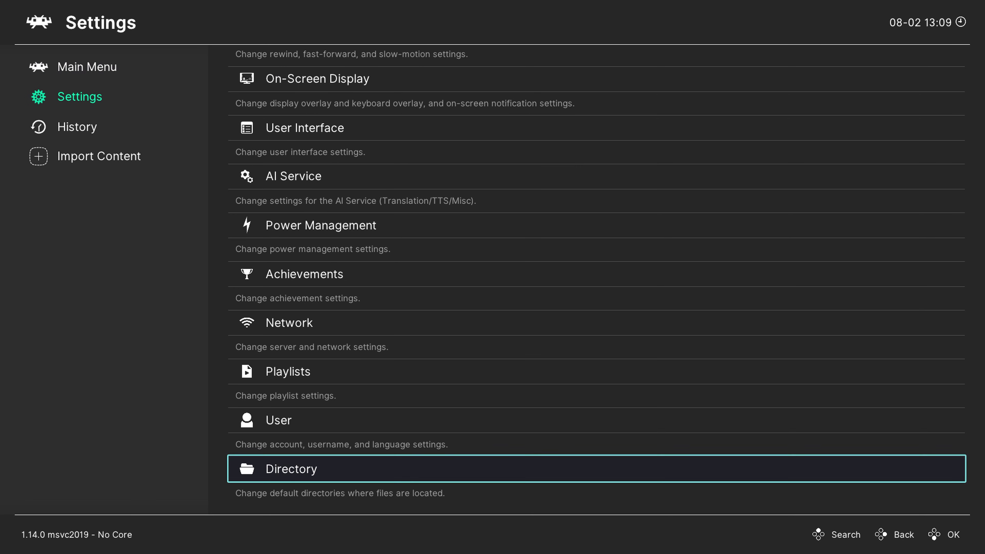
- Set RetroArch's System/BIOS directory to E:\RetroArch\system
key(Return)
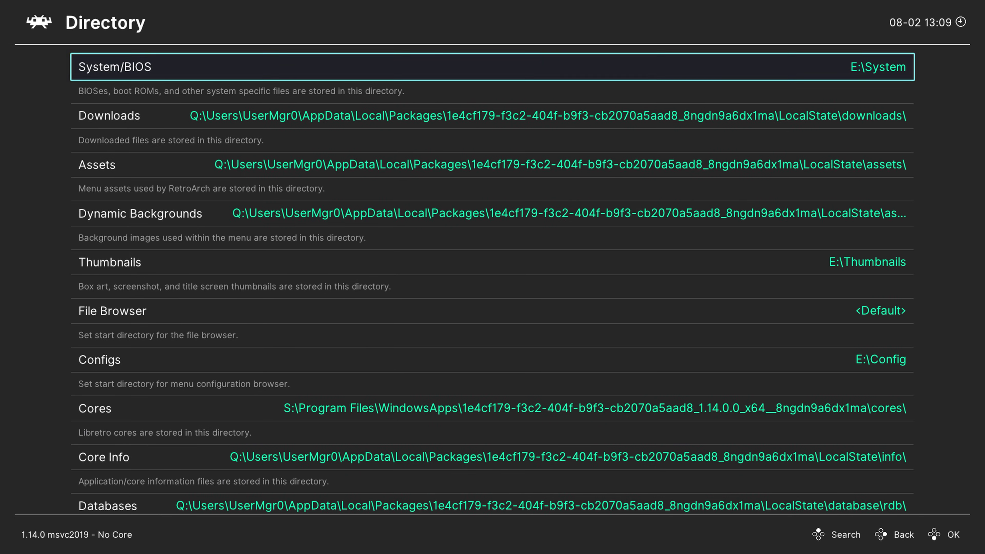
key(Return)
key(Down)
key(Down)
key(Return)
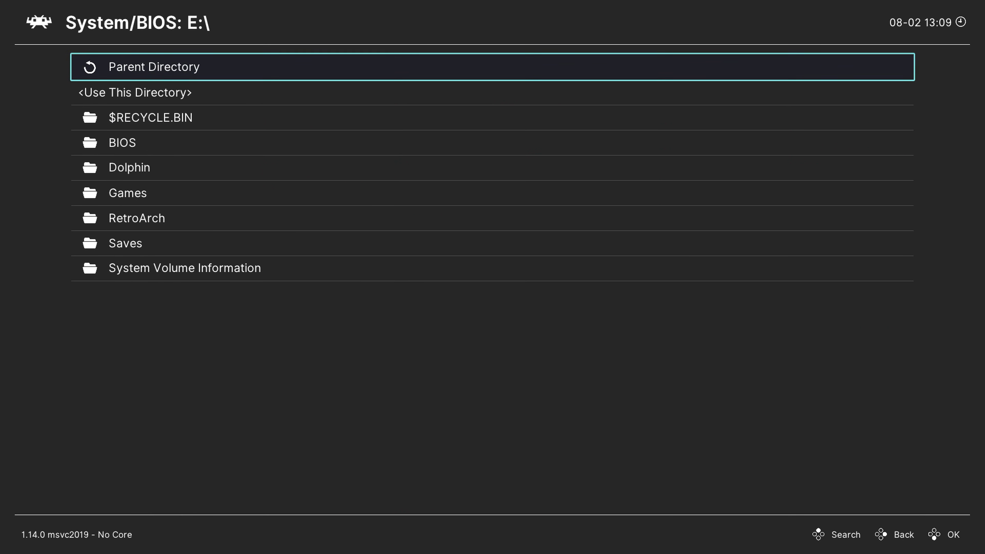
key(Down)
key(Down)
key(Down)
key(Down)
key(Down)
key(Down)
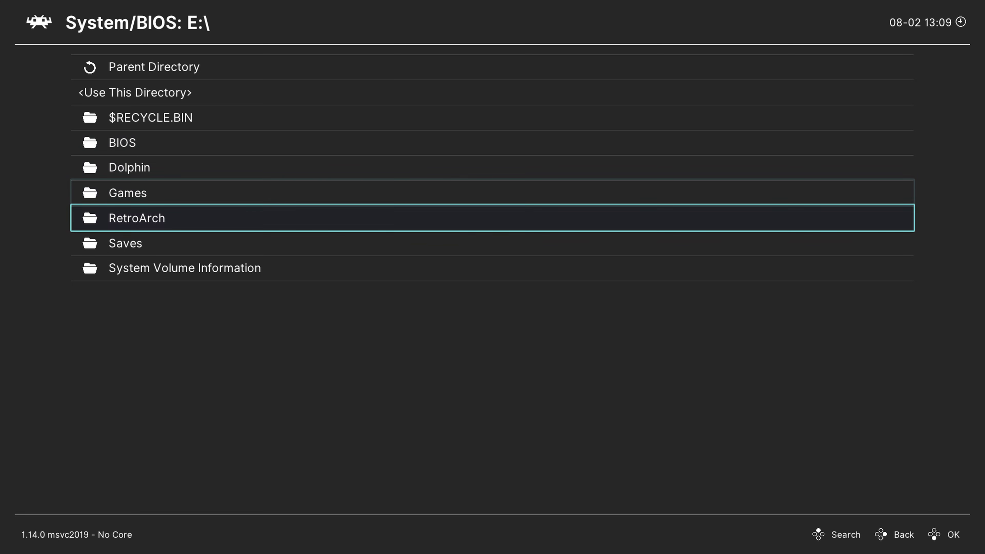
key(Return)
- Point the Thumbnails and Configs directories to E:\RetroArch\thumbnails and E:\RetroArch\config
key(Down)
key(Return)
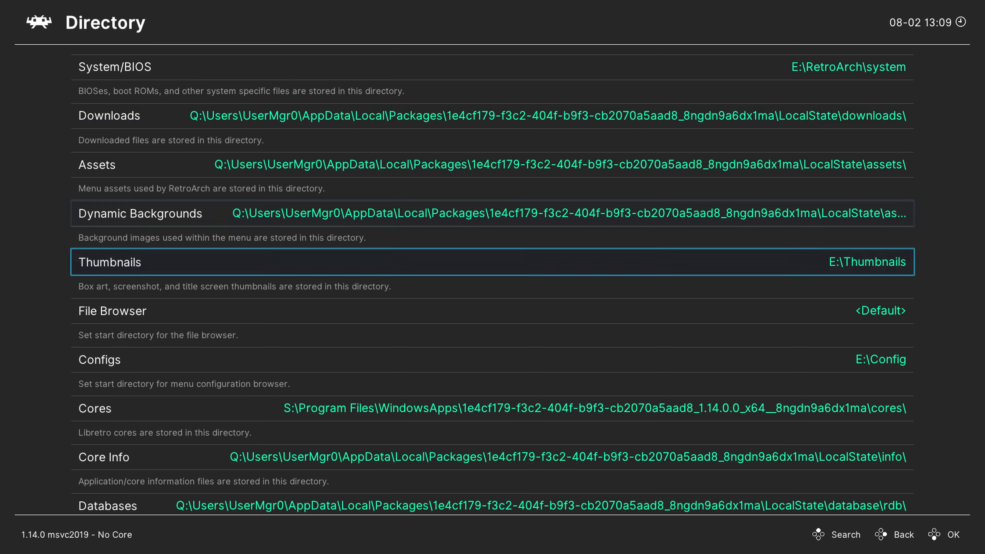
key(Return)
key(Up)
key(Return)
key(Down)
key(Down)
key(Return)
key(Down)
key(Down)
key(Down)
key(Return)
key(Return)
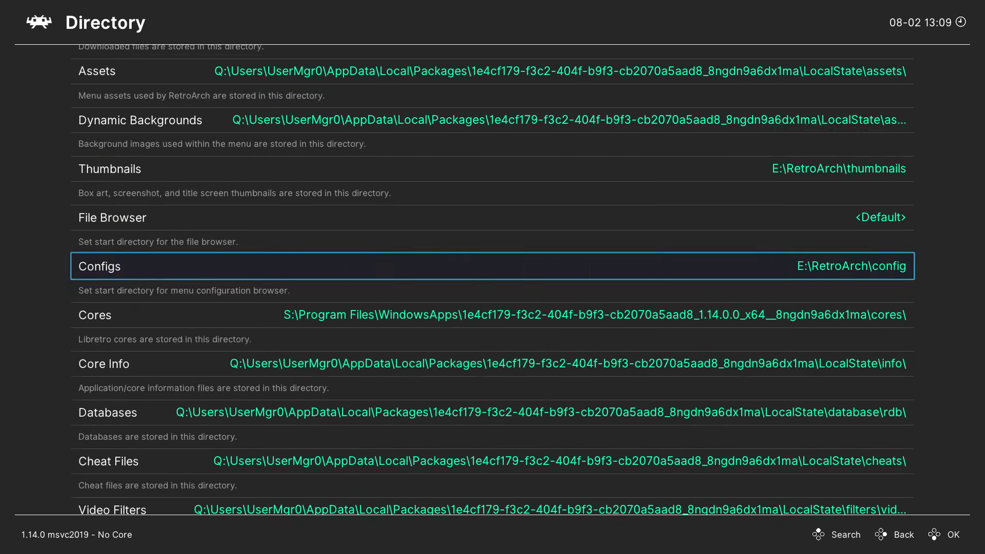
- Set Playlists to the drive's playlists folder and Save Files to E:\RetroArch\saves
key(Down)
key(Down)
key(Down)
key(Return)
key(Down)
key(Down)
key(Return)
key(Return)
key(Down)
key(Down)
key(Down)
key(Return)
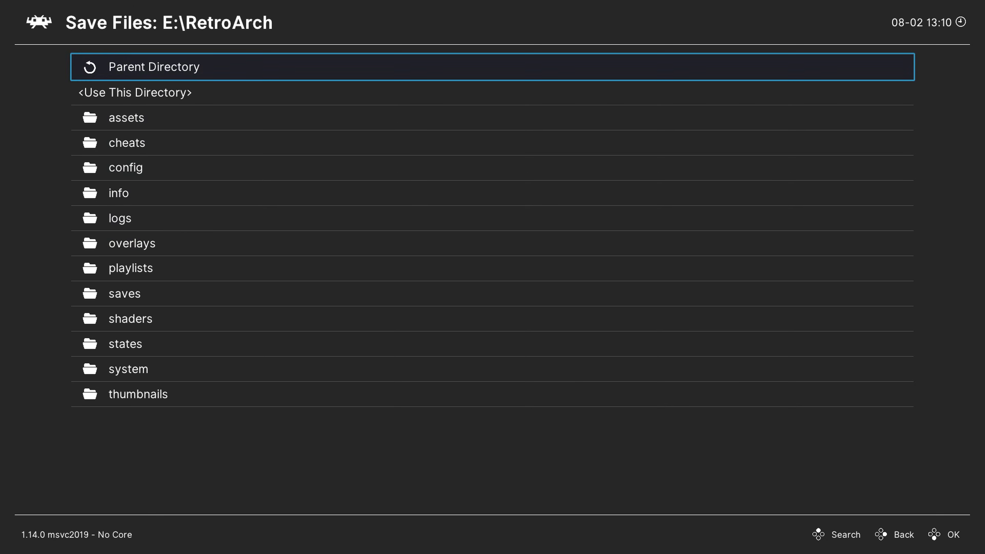
key(Down)
key(Down)
key(Down)
key(Down)
key(Down)
key(Down)
key(Down)
key(Down)
key(Down)
key(Return)
key(Return)
key(Down)
key(Down)
key(Down)
key(Down)
key(Down)
key(Return)
key(Down)
key(Down)
key(Down)
key(Down)
key(Down)
key(Down)
key(Down)
key(Down)
key(Down)
key(Down)
key(Down)
key(Return)
key(Return)
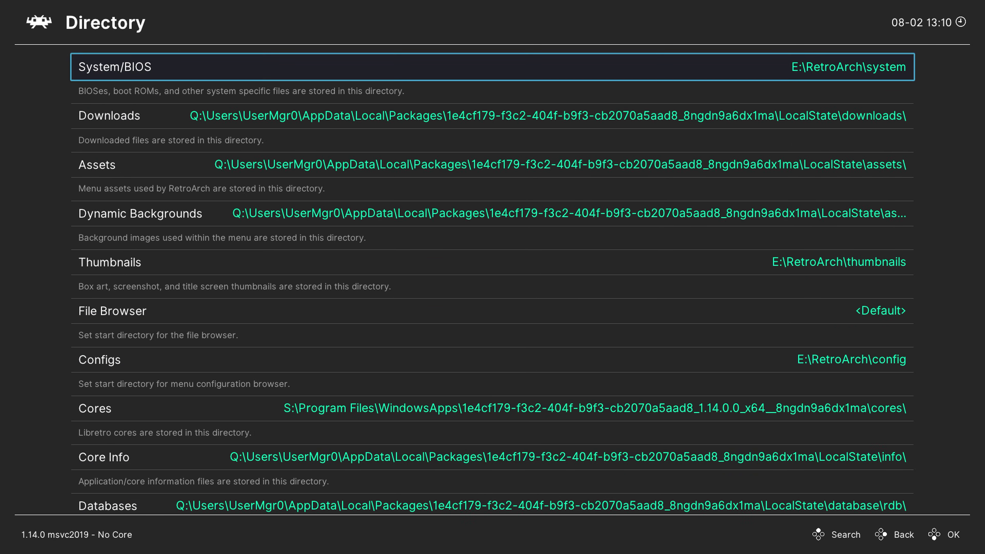
key(BackSpace)
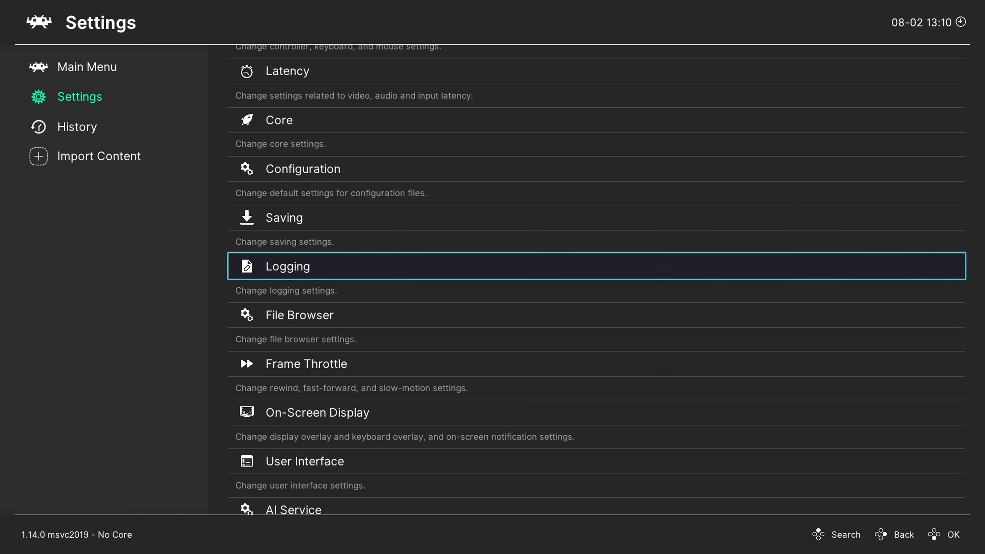